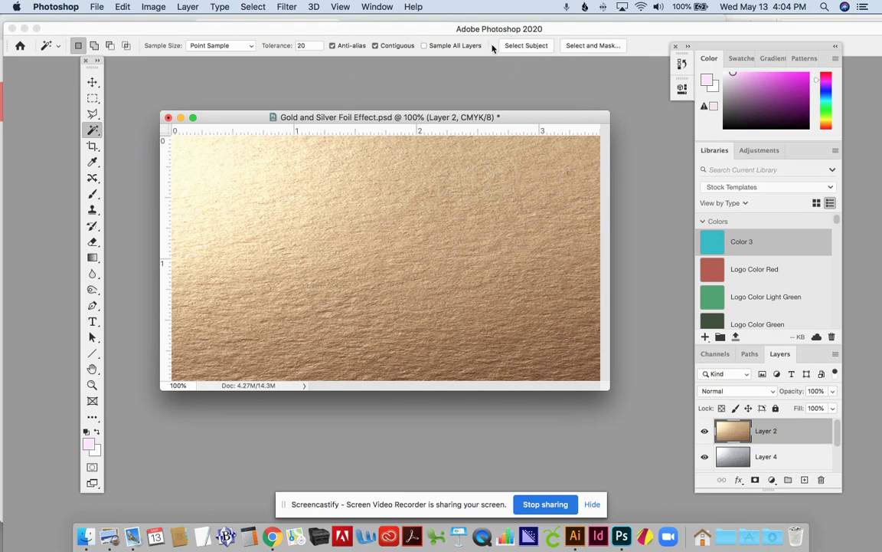
- Detach the Layers panel so it floats beside the document, and extend its height to show all layers
{"action": "left_click", "coordinate": [373, 6]}
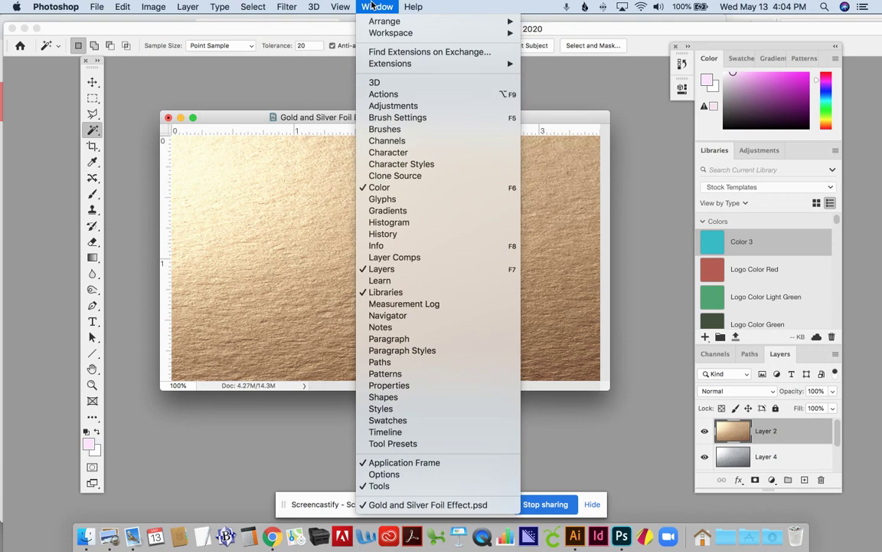
{"action": "mouse_move", "coordinate": [372, 36]}
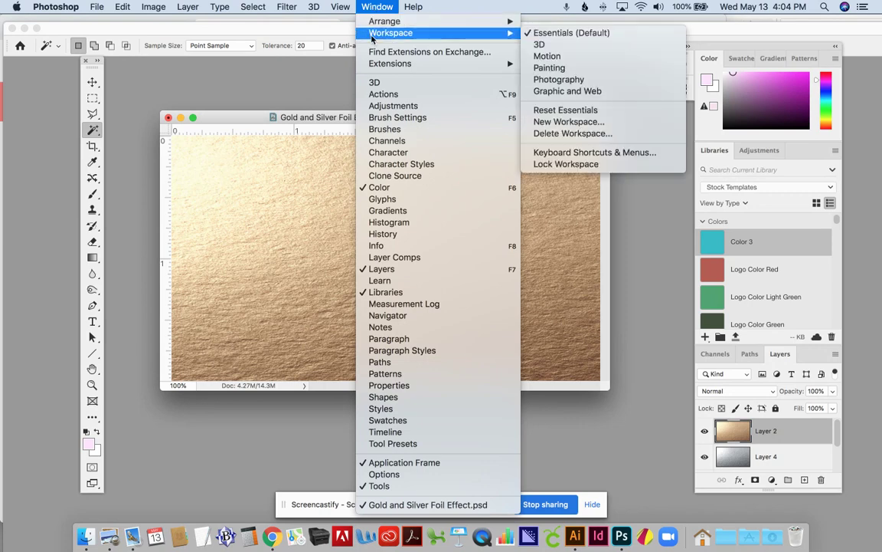
{"action": "left_click", "coordinate": [378, 7]}
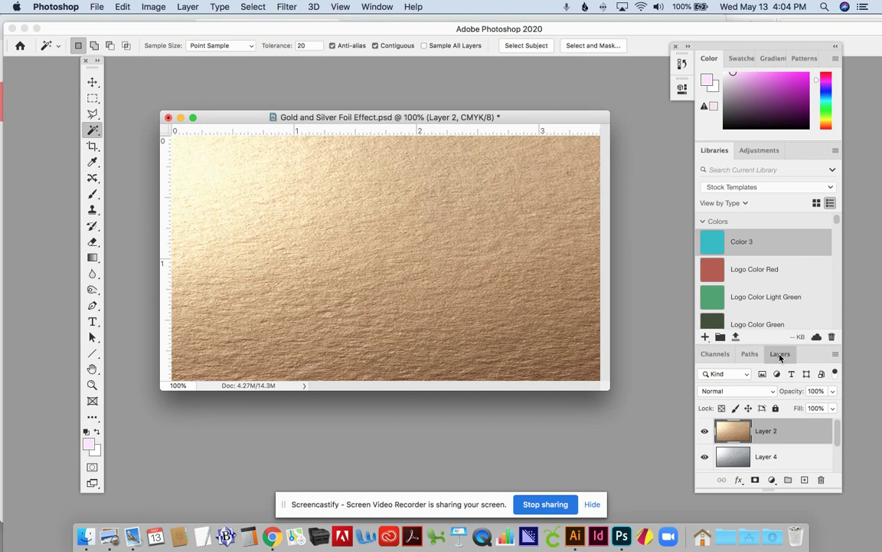
{"action": "left_click_drag", "start_coordinate": [780, 356], "coordinate": [164, 216]}
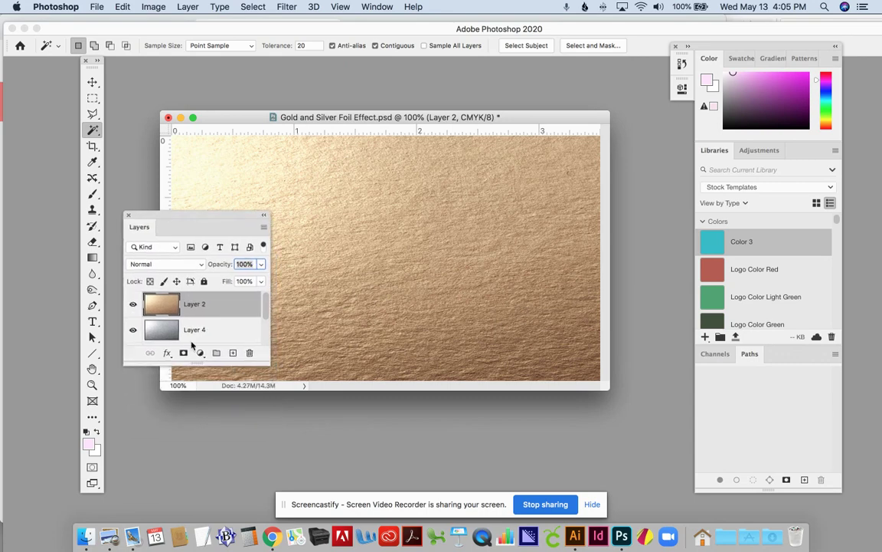
{"action": "left_click_drag", "start_coordinate": [261, 364], "coordinate": [265, 479]}
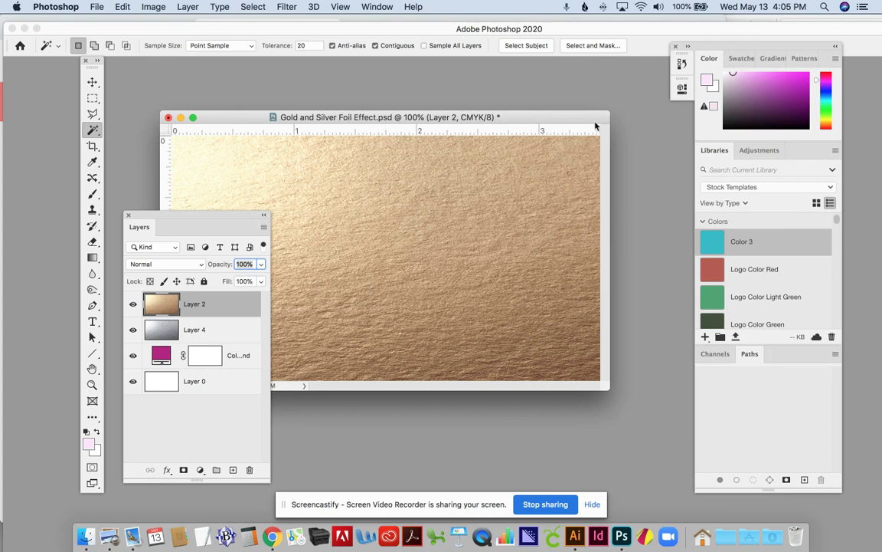
- Show Properties as a floating panel beside the document and display the properties of Layer 0
{"action": "left_click", "coordinate": [376, 7]}
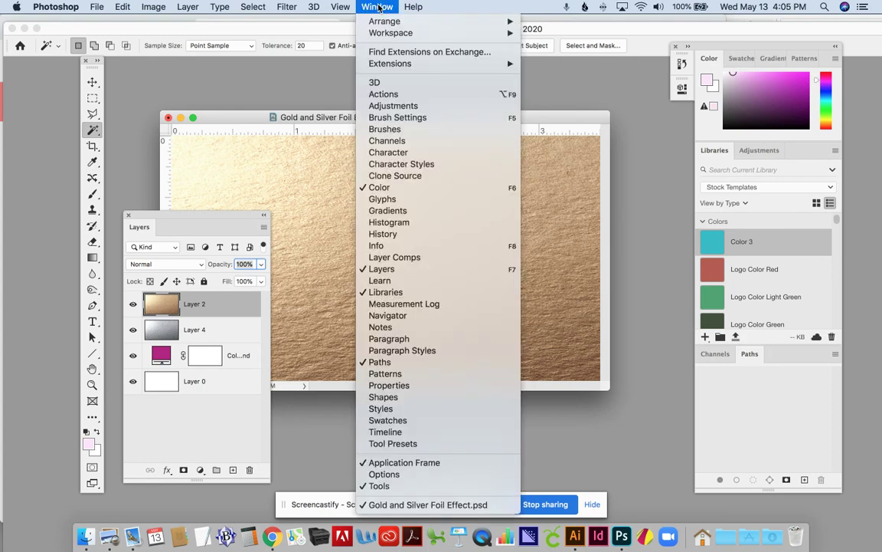
{"action": "left_click", "coordinate": [420, 386]}
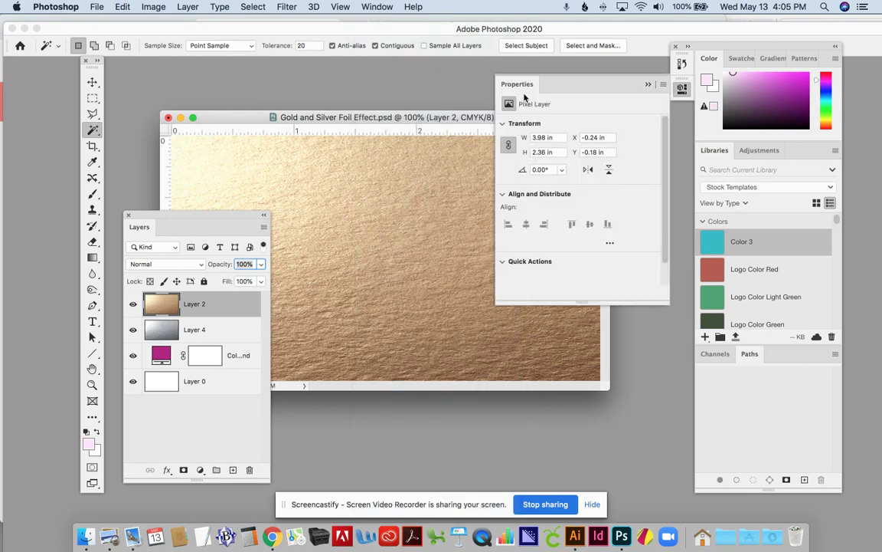
{"action": "left_click_drag", "start_coordinate": [521, 88], "coordinate": [643, 198]}
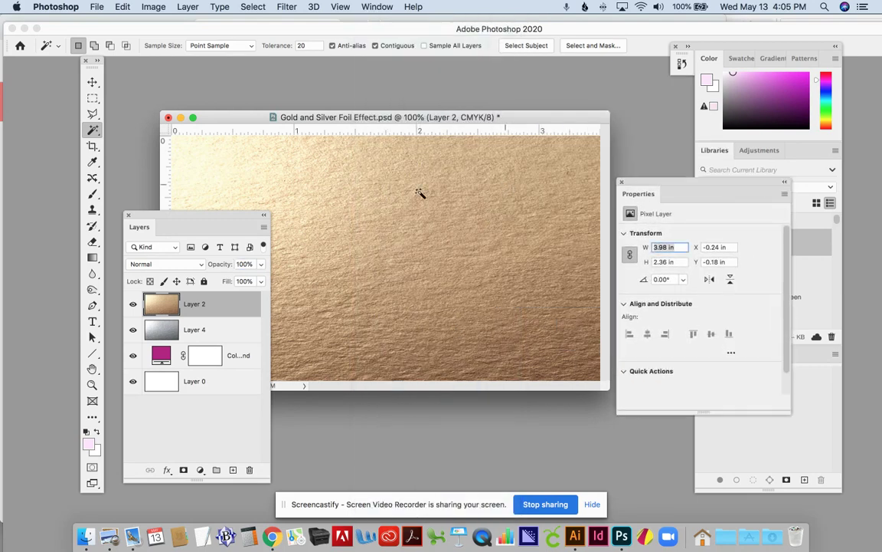
{"action": "left_click_drag", "start_coordinate": [507, 120], "coordinate": [516, 91]}
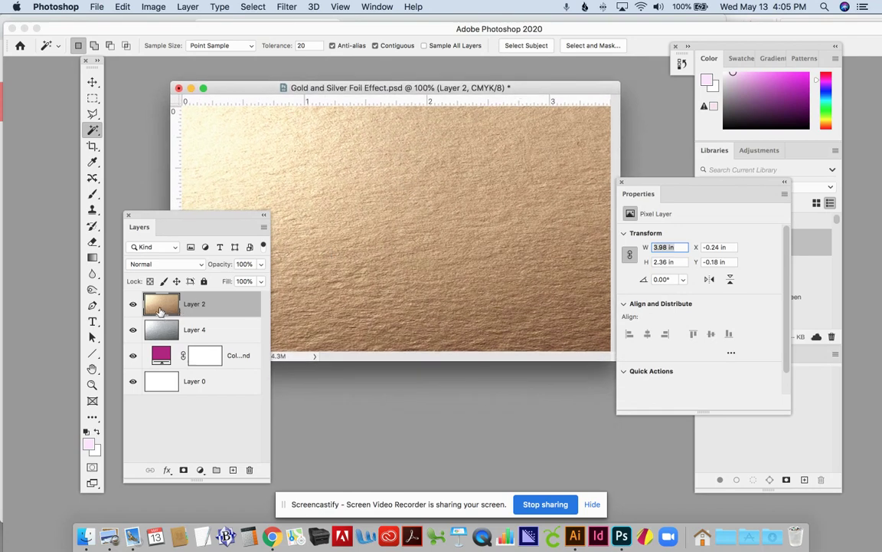
{"action": "left_click", "coordinate": [164, 382]}
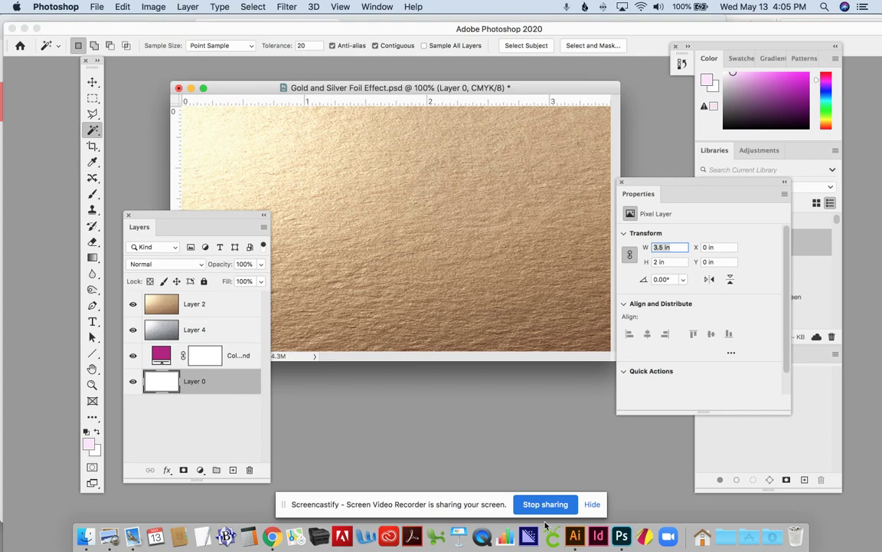
- Switch to Illustrator and open the recent file BasicLogo.ai
{"action": "left_click", "coordinate": [577, 539]}
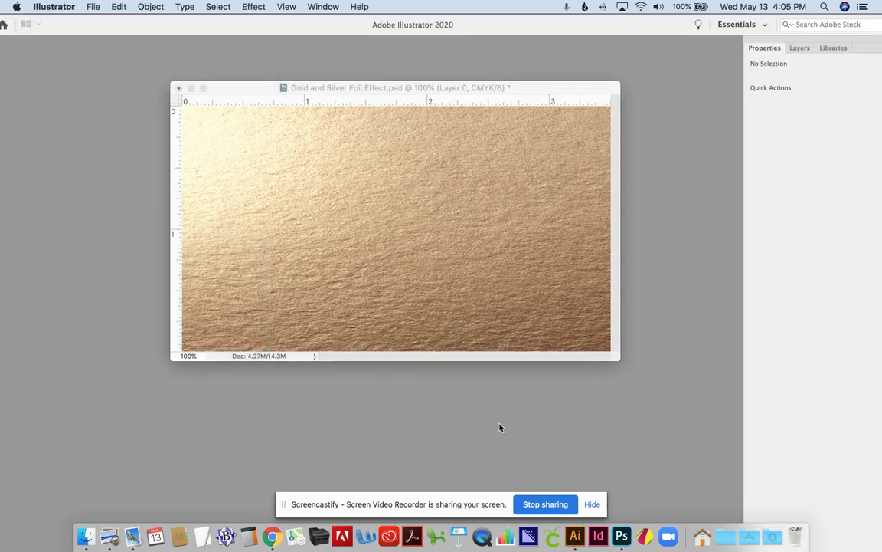
{"action": "left_click", "coordinate": [92, 7]}
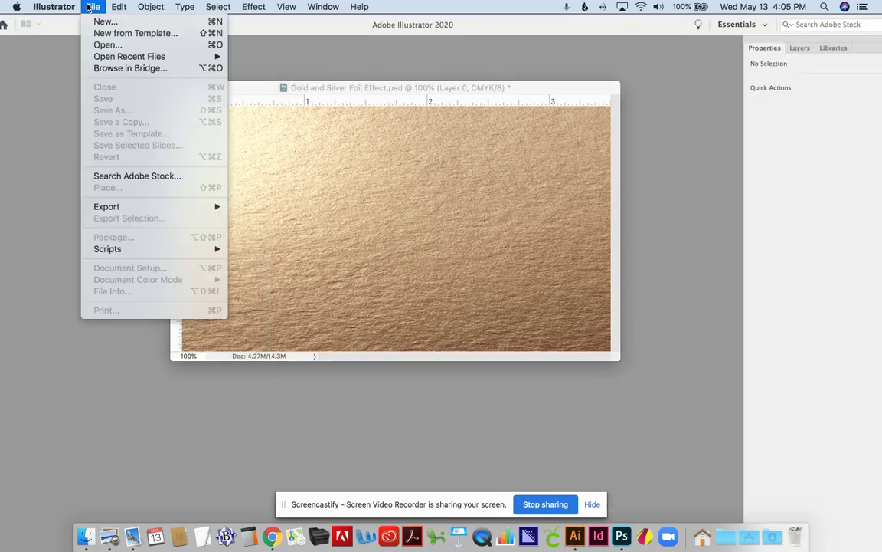
{"action": "mouse_move", "coordinate": [88, 56]}
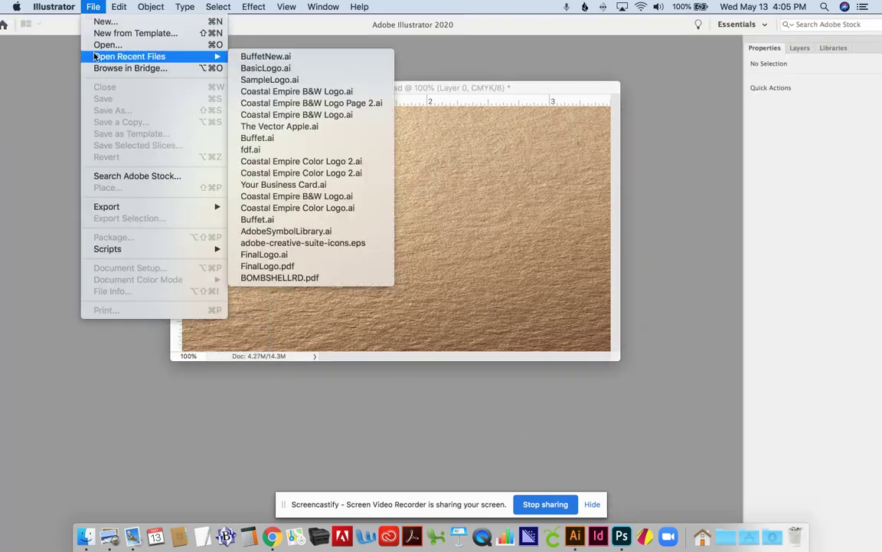
{"action": "left_click", "coordinate": [289, 68]}
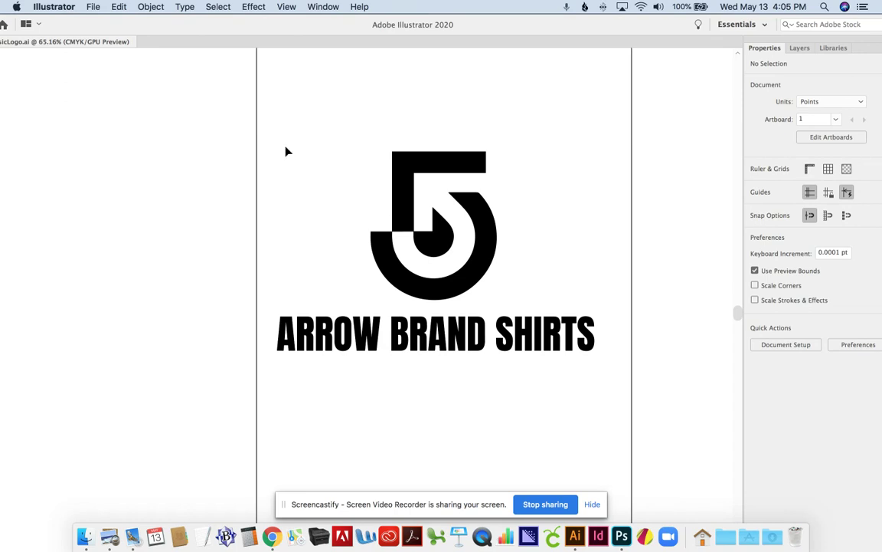
- Copy the whole ARROW BRAND SHIRTS logo artwork and switch back to Photoshop
{"action": "left_click_drag", "start_coordinate": [273, 143], "coordinate": [625, 381]}
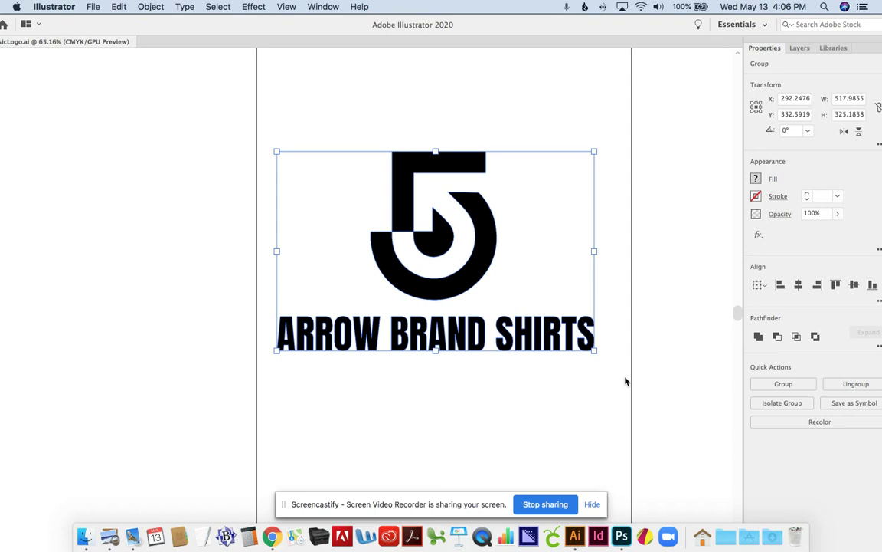
{"action": "key", "text": "a"}
{"action": "key", "text": "v"}
{"action": "left_click", "coordinate": [622, 536]}
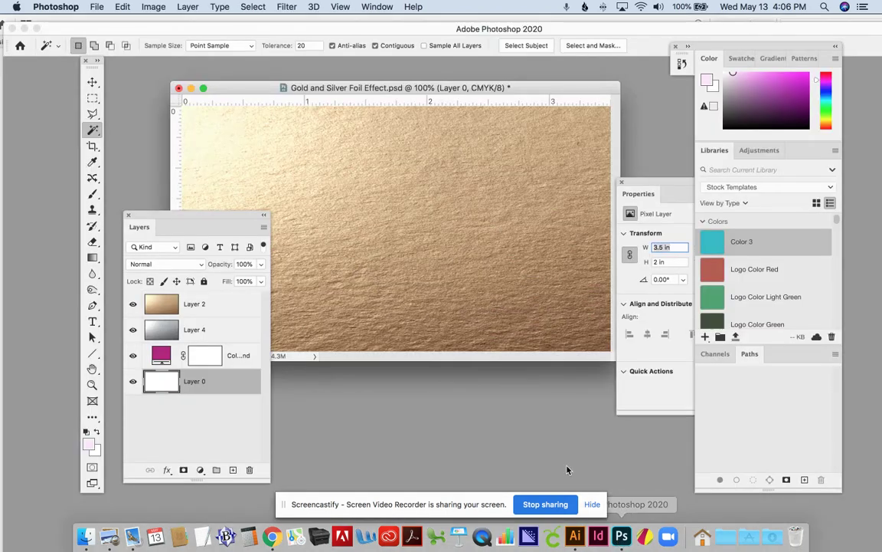
- Paste the copied logo as pixels above the gold foil Layer 2
{"action": "left_click", "coordinate": [233, 308]}
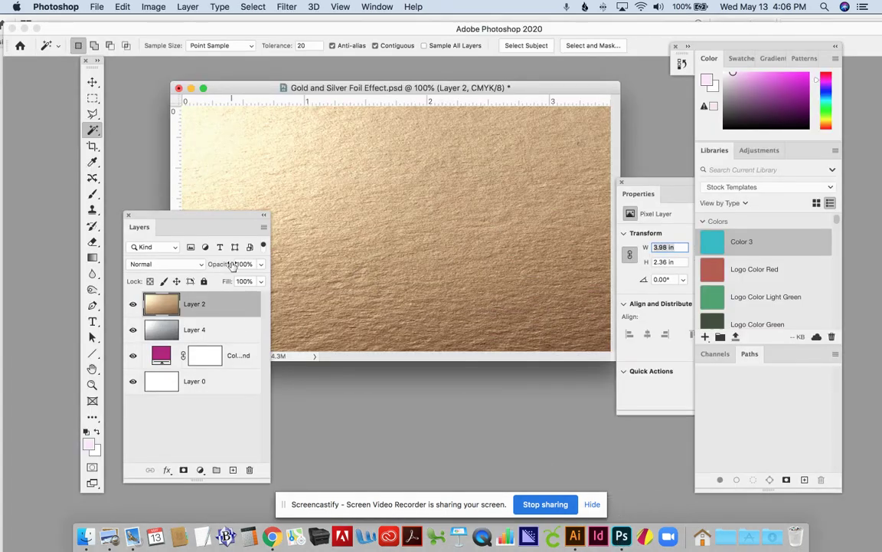
{"action": "left_click_drag", "start_coordinate": [214, 218], "coordinate": [223, 182]}
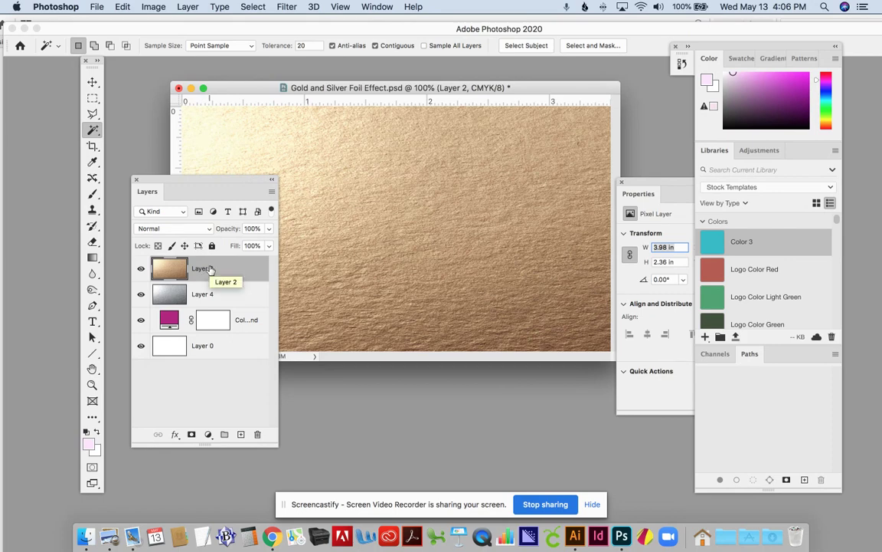
{"action": "key", "text": "super+v"}
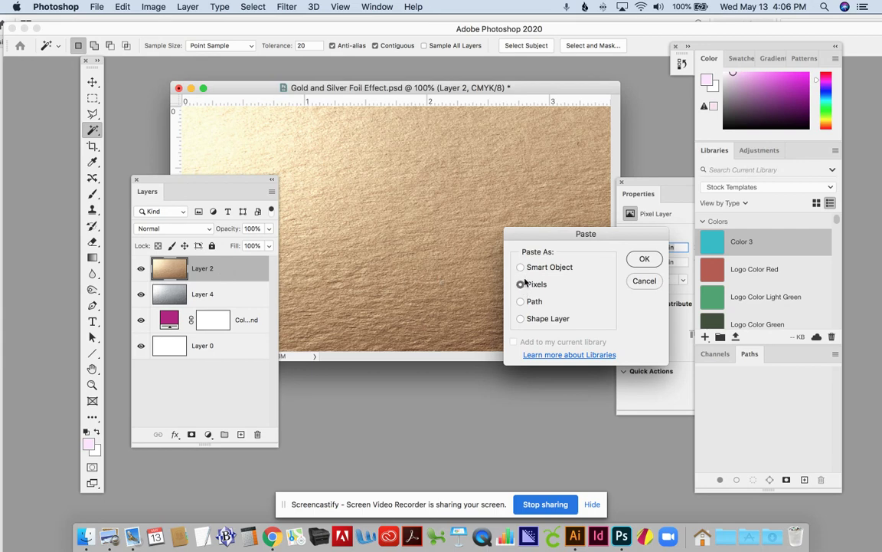
{"action": "left_click", "coordinate": [642, 260]}
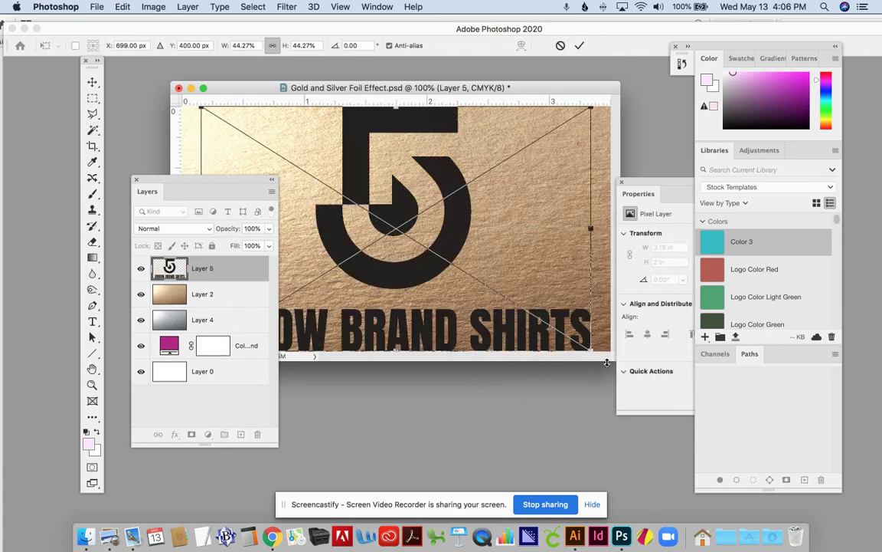
- Enlarge the document window, scale the pasted logo proportionally to about 33.9%, and commit the placement
{"action": "left_click_drag", "start_coordinate": [607, 362], "coordinate": [633, 488]}
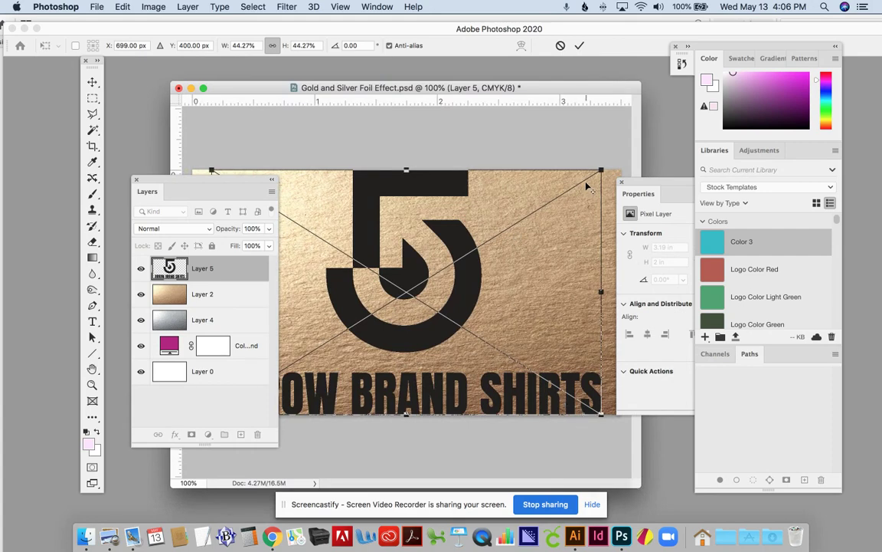
{"action": "left_click_drag", "start_coordinate": [602, 167], "coordinate": [563, 210]}
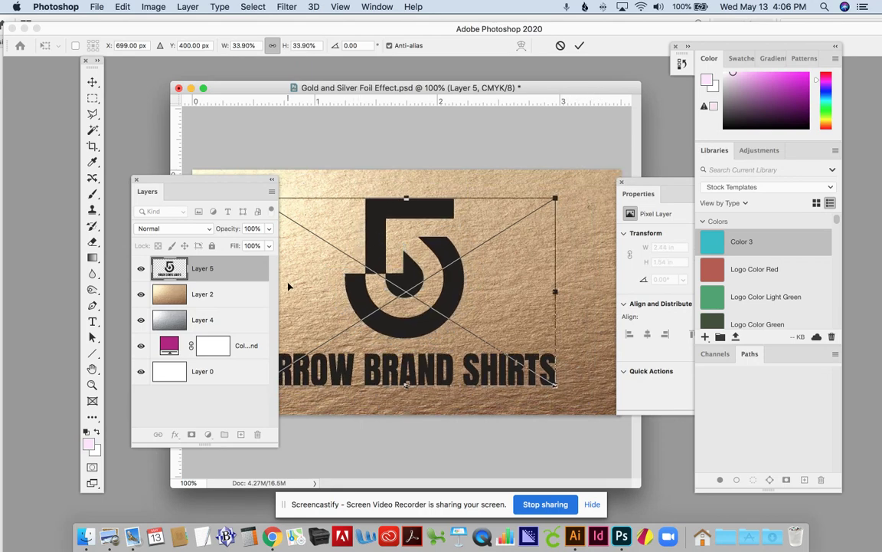
{"action": "key", "text": "Return"}
{"action": "key", "text": "w"}
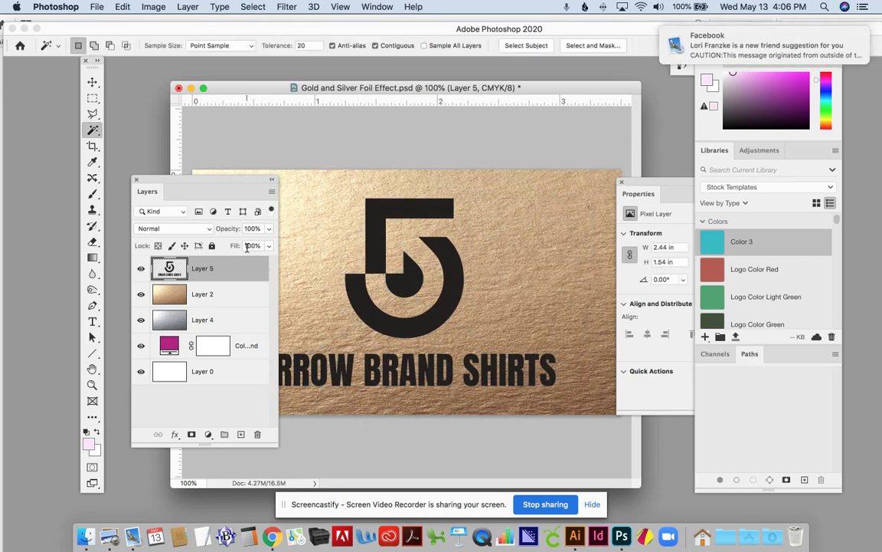
- Hide the gold Layer 2, the silver Layer 4 and the magenta color fill layer
{"action": "left_click", "coordinate": [141, 294]}
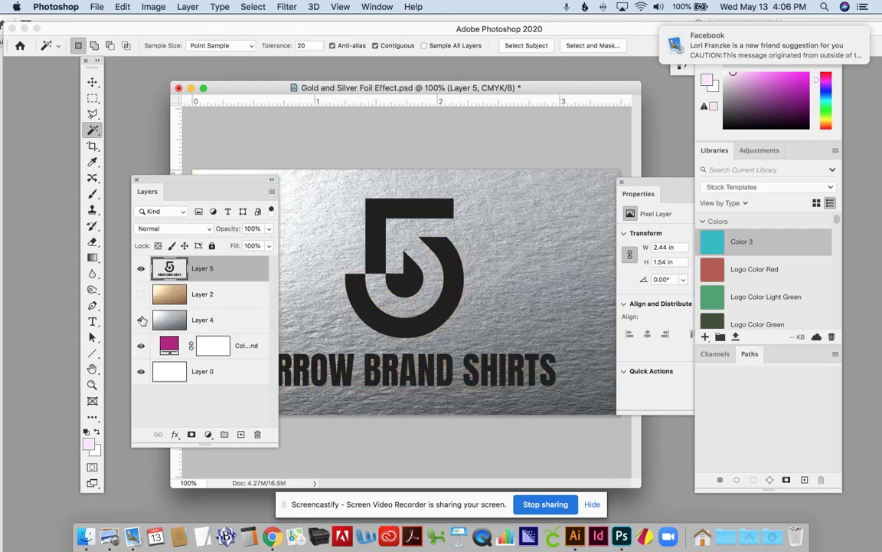
{"action": "left_click", "coordinate": [141, 320]}
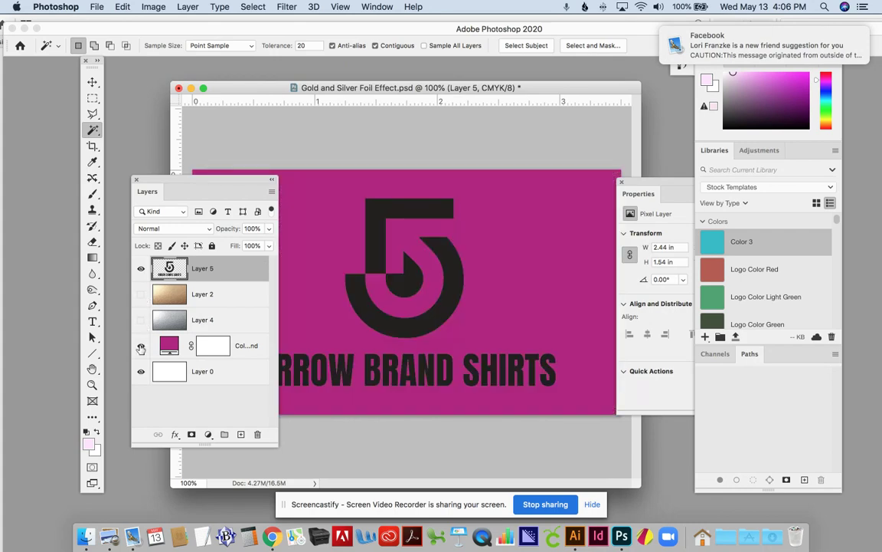
{"action": "left_click", "coordinate": [140, 346]}
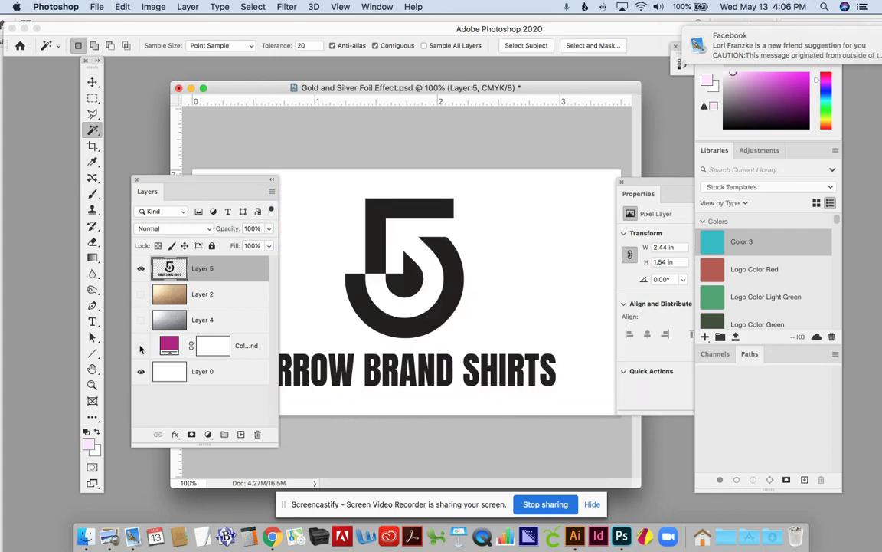
- Rename the pasted logo layer as Logo and keep it selected
{"action": "double_click", "coordinate": [211, 268]}
{"action": "type", "text": "Logo"}
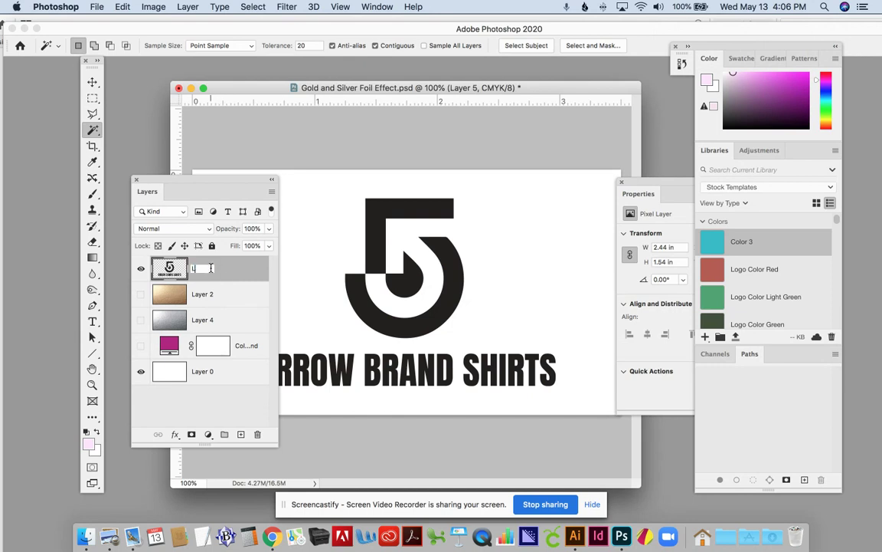
{"action": "key", "text": "Return"}
{"action": "left_click", "coordinate": [232, 299]}
{"action": "left_click", "coordinate": [218, 262]}
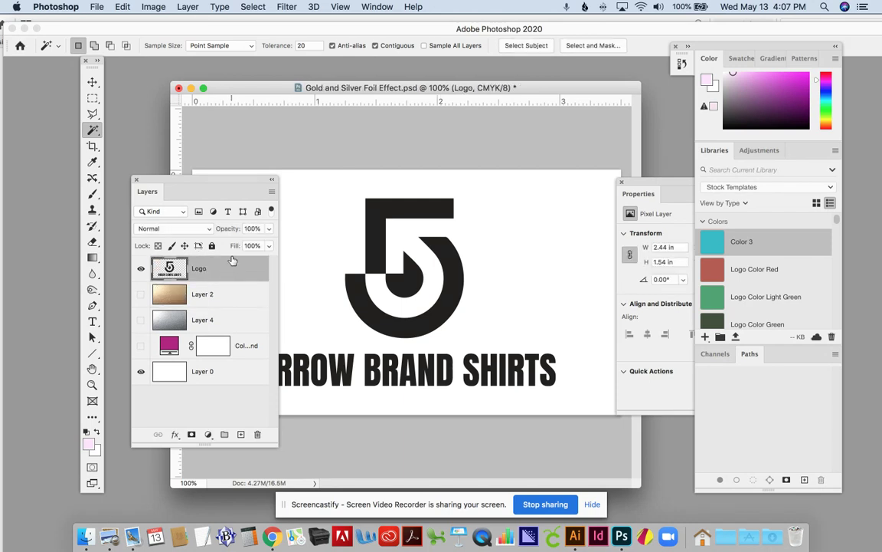
- Duplicate the Logo layer as "Logo copy" in the same document
{"action": "left_click", "coordinate": [271, 193]}
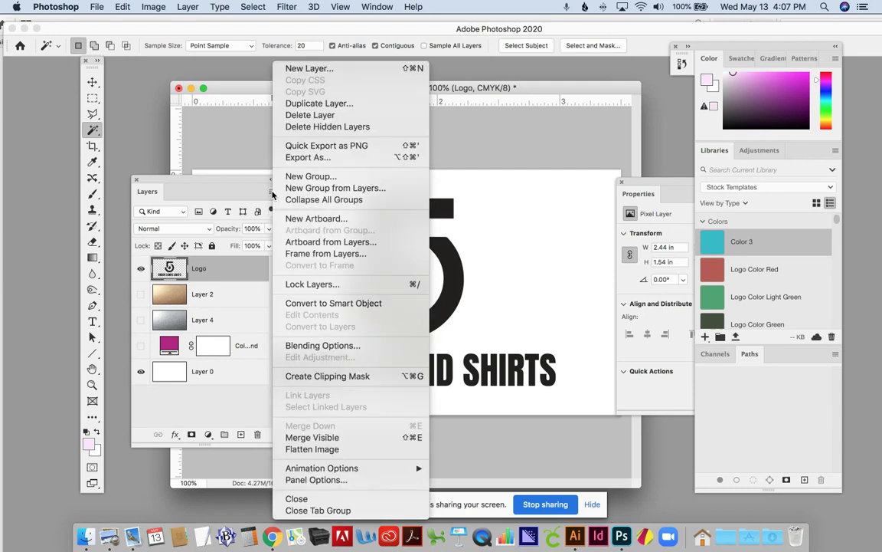
{"action": "left_click", "coordinate": [314, 102]}
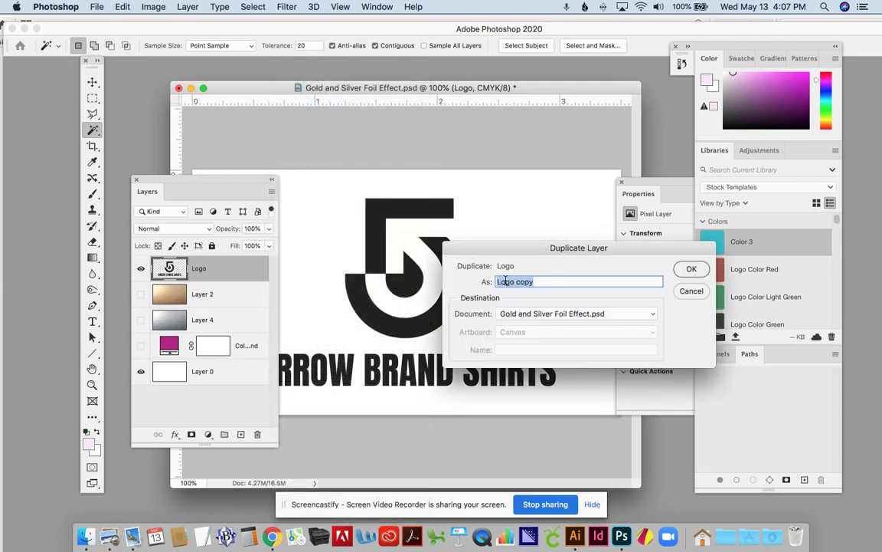
{"action": "left_click", "coordinate": [689, 269]}
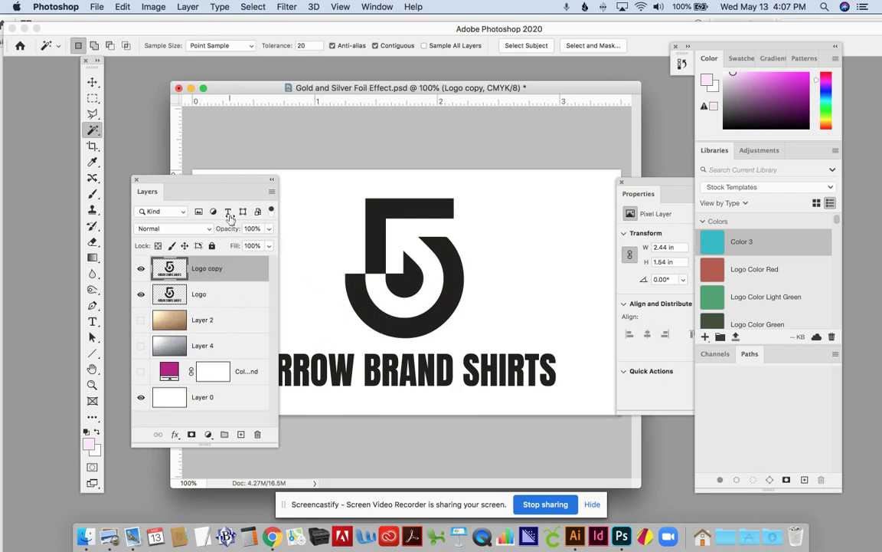
- Activate the Rectangular Marquee tool and hide the original Logo layer
{"action": "left_click_drag", "start_coordinate": [239, 180], "coordinate": [197, 155]}
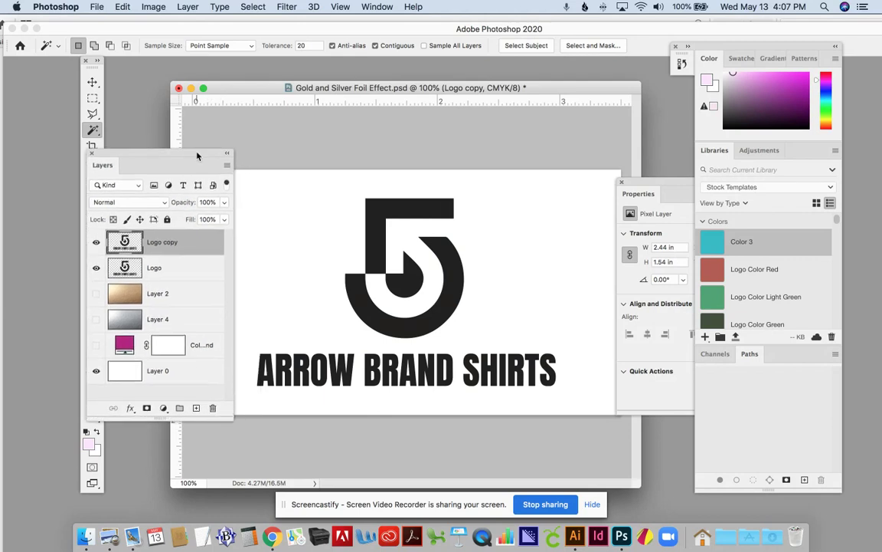
{"action": "left_click", "coordinate": [88, 96]}
{"action": "left_click_drag", "start_coordinate": [163, 150], "coordinate": [193, 148]}
{"action": "left_click", "coordinate": [127, 266]}
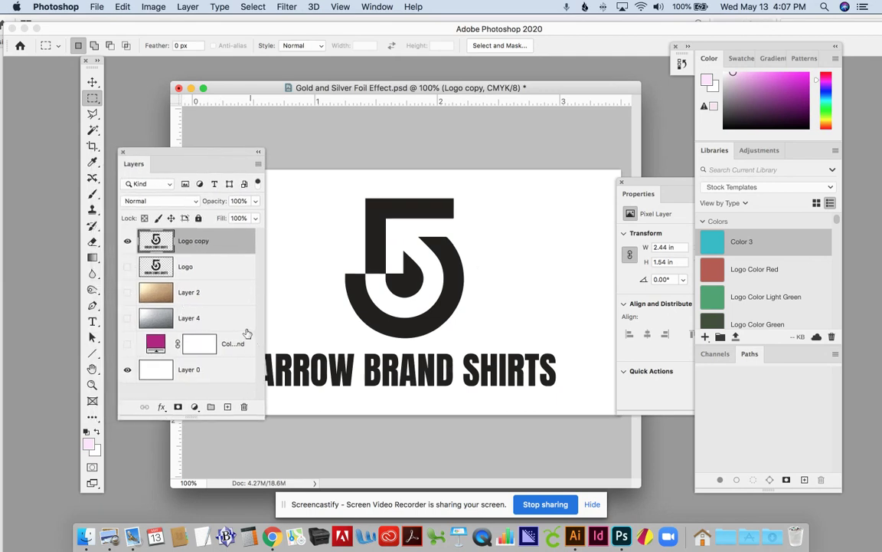
- Delete the ARROW BRAND SHIRTS text from the Logo copy layer with a rectangular marquee selection, and deselect
{"action": "left_click_drag", "start_coordinate": [247, 154], "coordinate": [209, 182]}
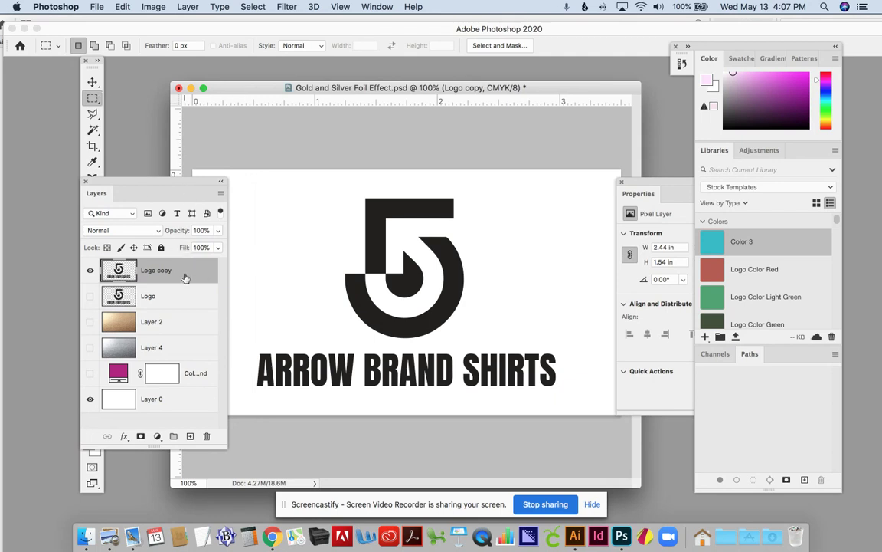
{"action": "left_click_drag", "start_coordinate": [253, 348], "coordinate": [567, 397]}
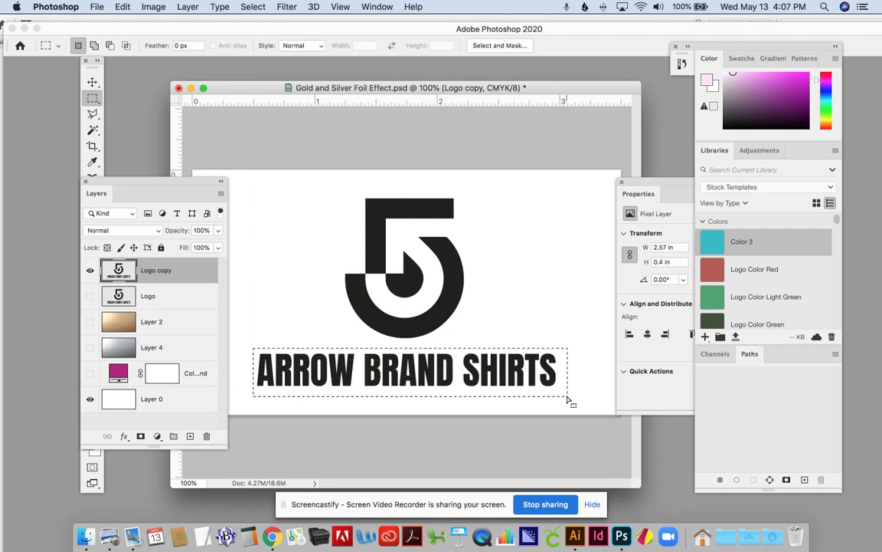
{"action": "key", "text": "Delete"}
{"action": "key", "text": "super+d"}
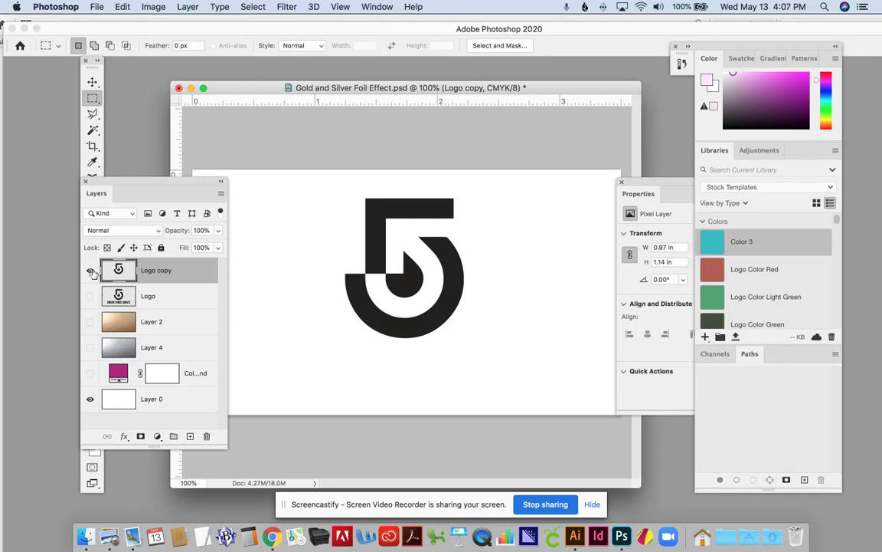
- Hide Logo copy, show and select the Logo layer, and delete the 5-shaped mark from it, leaving nothing selected
{"action": "left_click", "coordinate": [91, 271]}
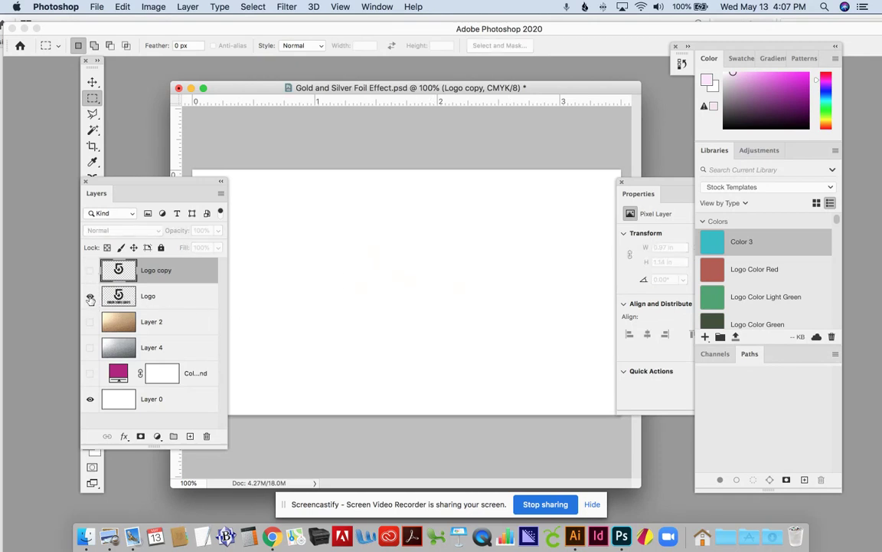
{"action": "left_click", "coordinate": [91, 296]}
{"action": "left_click", "coordinate": [169, 306]}
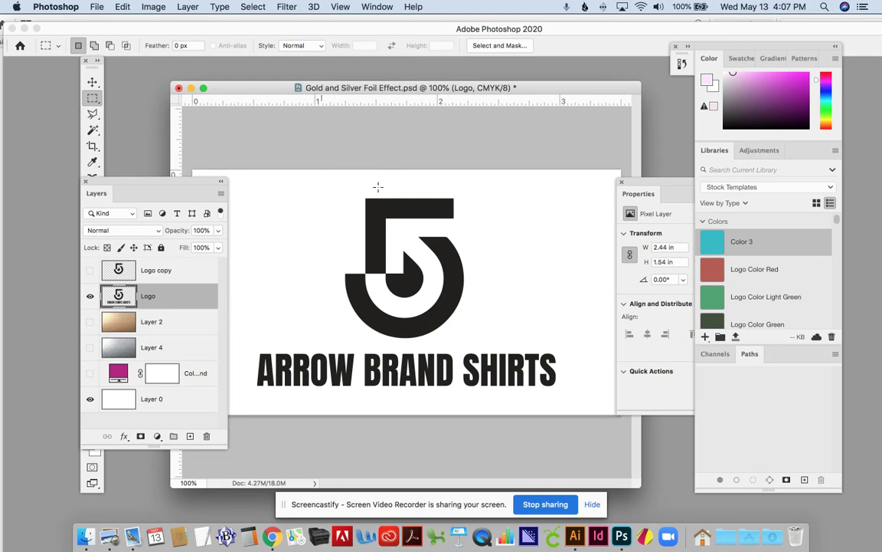
{"action": "left_click_drag", "start_coordinate": [343, 186], "coordinate": [478, 346]}
{"action": "key", "text": "Delete"}
{"action": "key", "text": "super+d"}
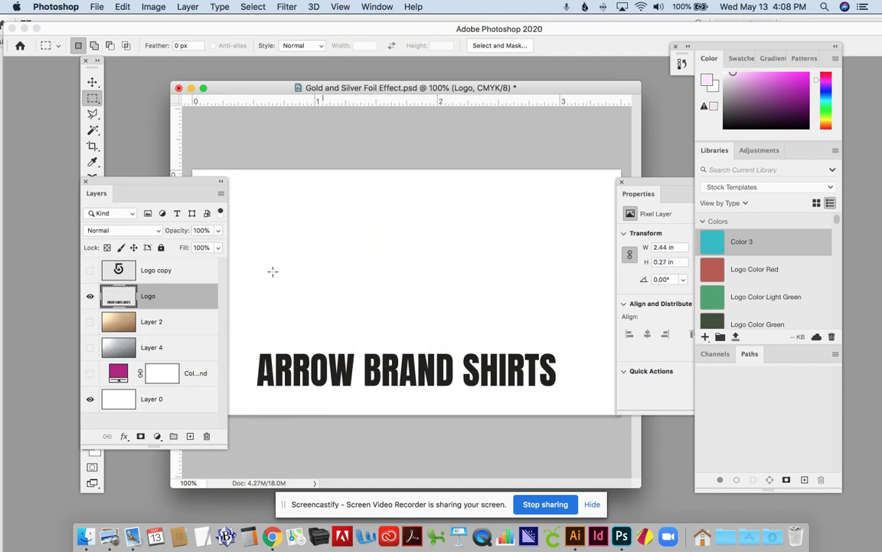
- Alternate the visibility of the two logo layers to compare them, leaving Logo copy shown and Logo hidden
{"action": "left_click", "coordinate": [90, 269]}
{"action": "left_click", "coordinate": [90, 296]}
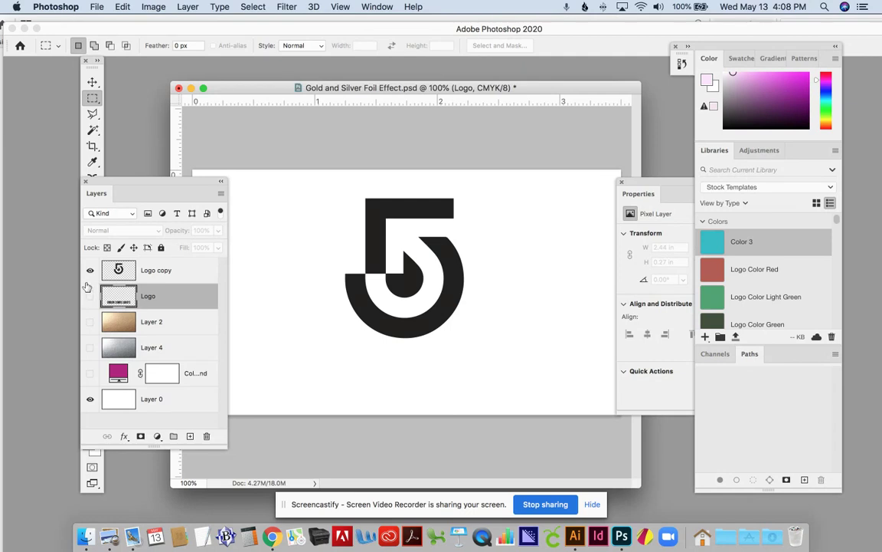
{"action": "left_click", "coordinate": [89, 270]}
{"action": "left_click", "coordinate": [91, 297]}
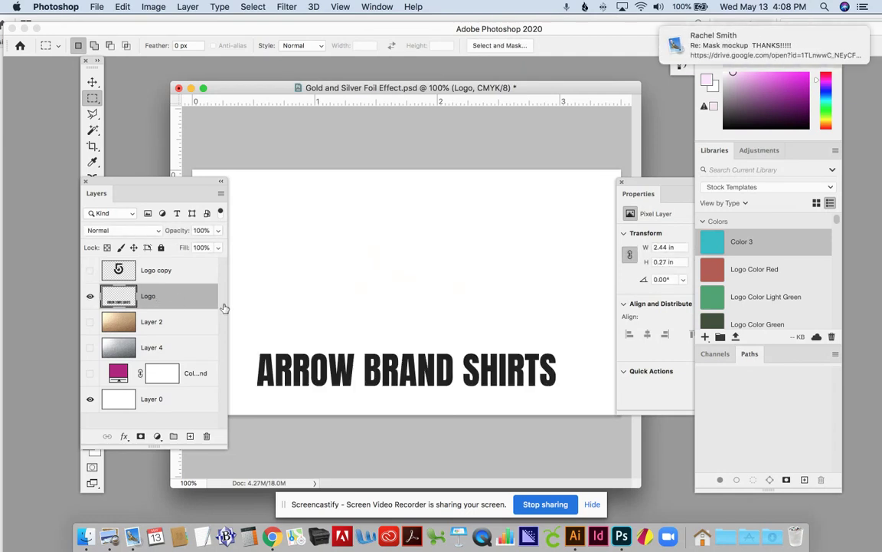
{"action": "left_click", "coordinate": [89, 270]}
{"action": "left_click", "coordinate": [89, 296]}
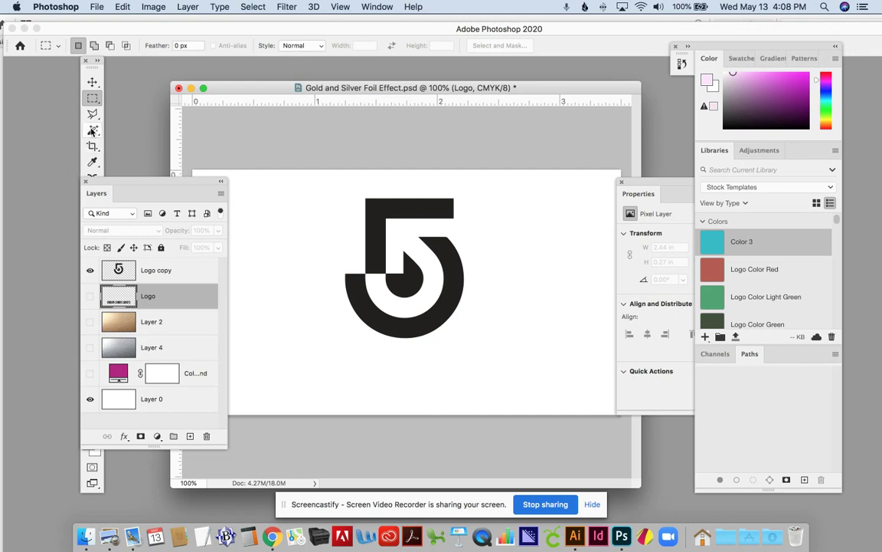
{"action": "left_click", "coordinate": [92, 132]}
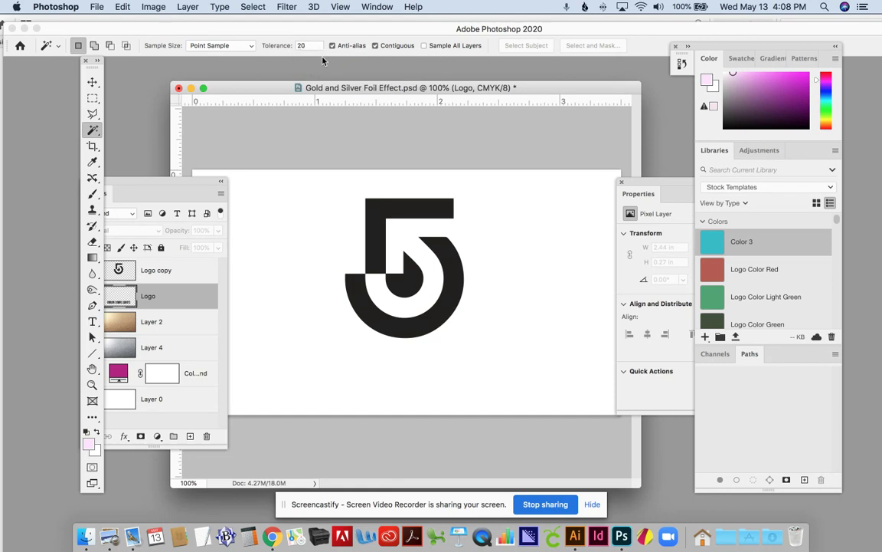
{"action": "left_click", "coordinate": [374, 223]}
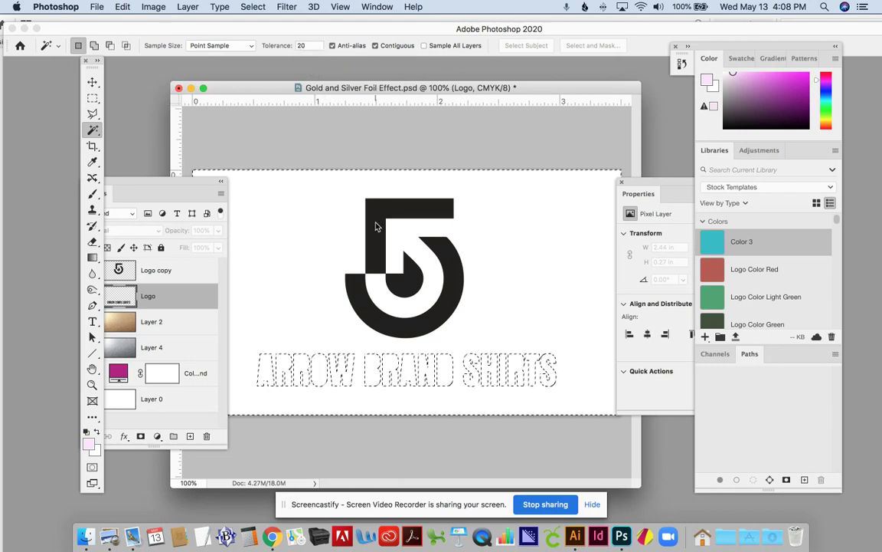
{"action": "left_click", "coordinate": [162, 269]}
{"action": "left_click", "coordinate": [93, 98]}
{"action": "left_click", "coordinate": [213, 138]}
- Select all black parts of the mark on Logo copy with Magic Wand and Similar, and add a layer mask from the selection
{"action": "left_click", "coordinate": [158, 276]}
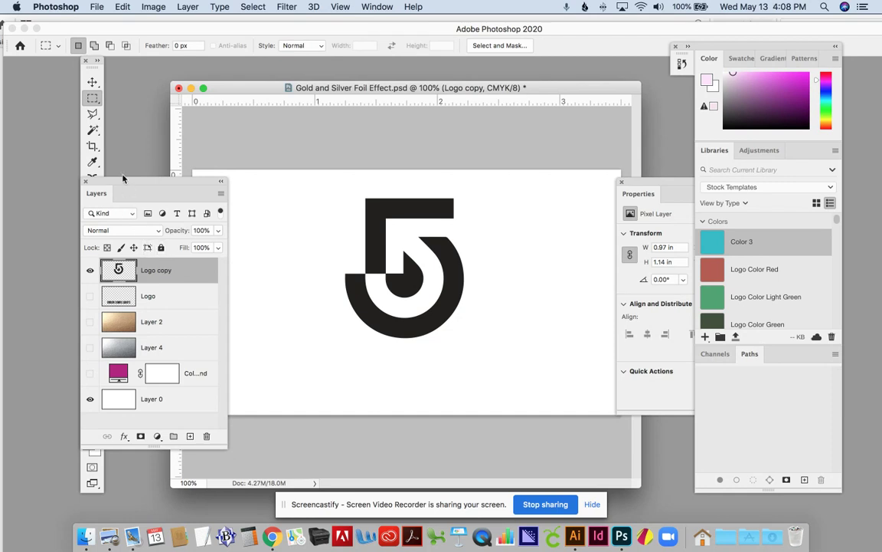
{"action": "left_click", "coordinate": [93, 129]}
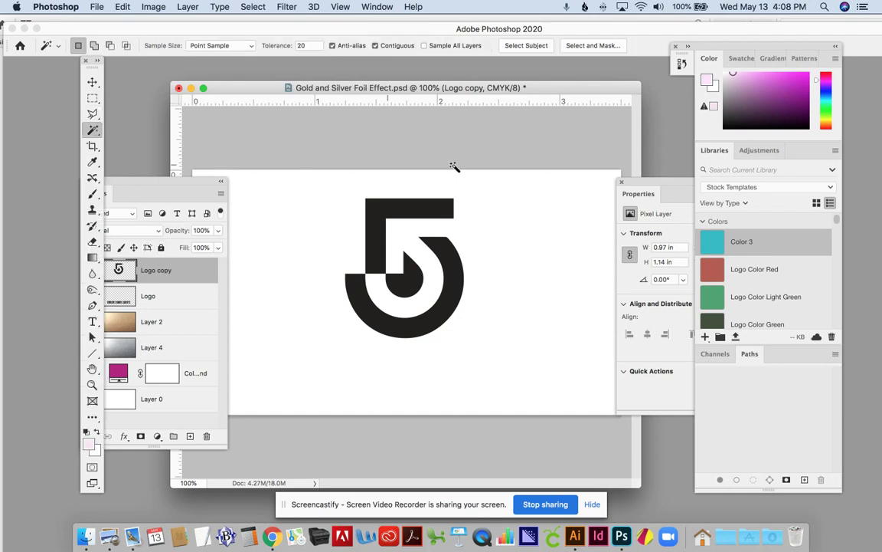
{"action": "left_click", "coordinate": [435, 212]}
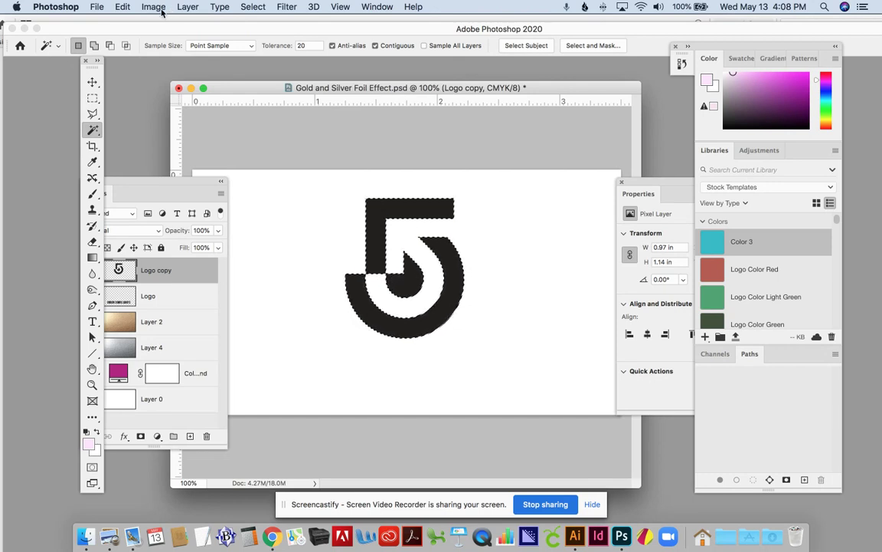
{"action": "left_click", "coordinate": [246, 7]}
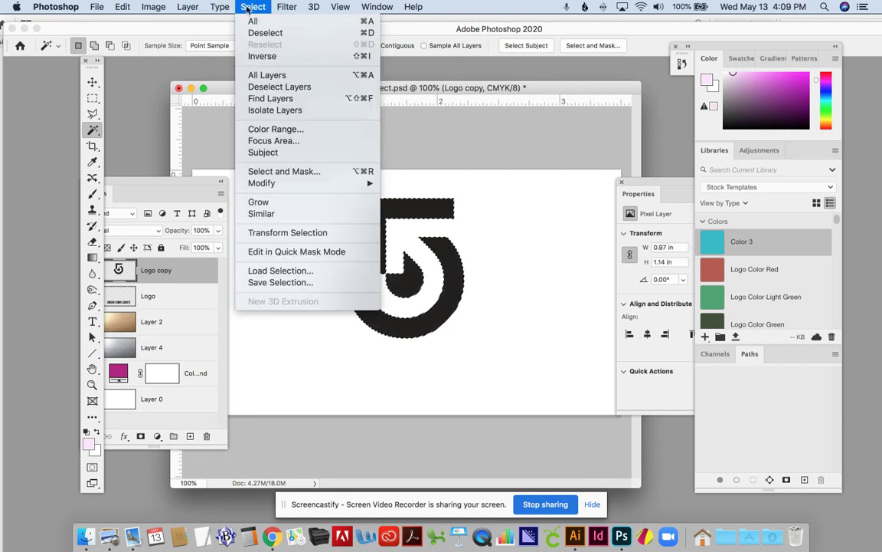
{"action": "left_click", "coordinate": [260, 213]}
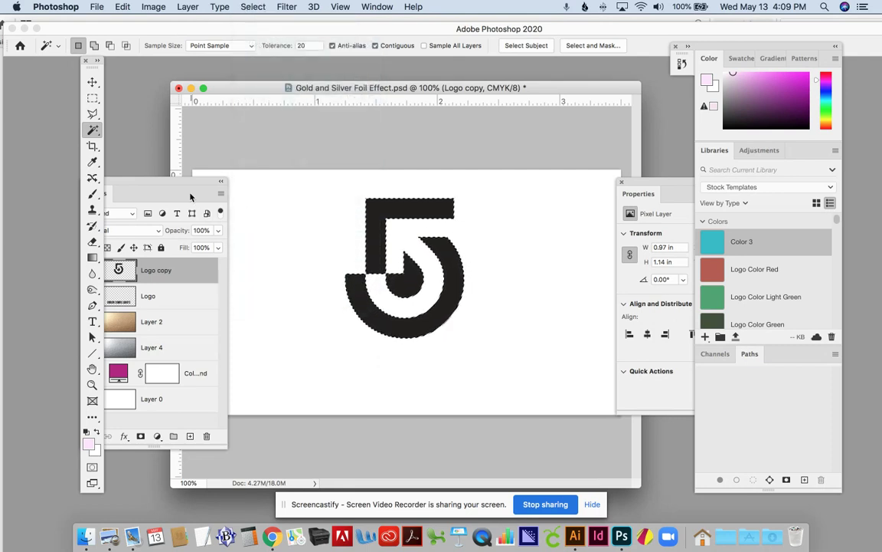
{"action": "left_click_drag", "start_coordinate": [193, 186], "coordinate": [234, 152]}
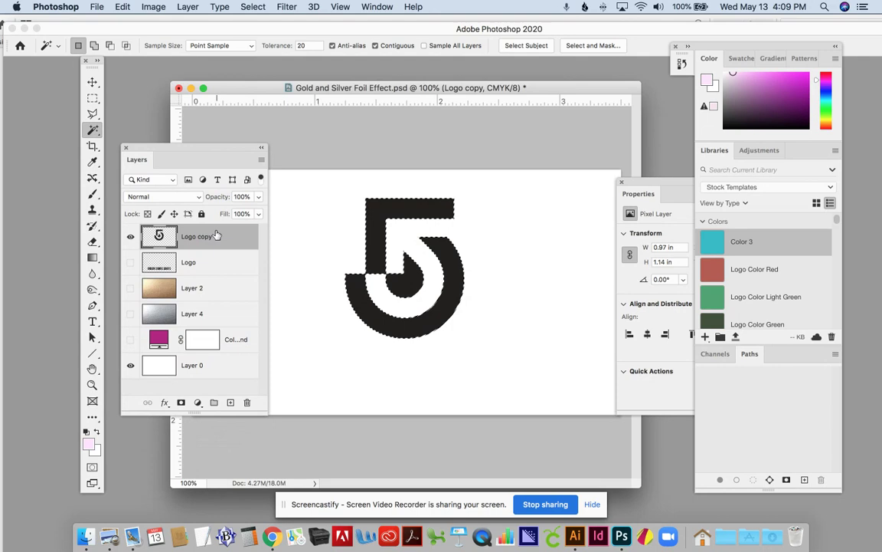
{"action": "left_click", "coordinate": [180, 402]}
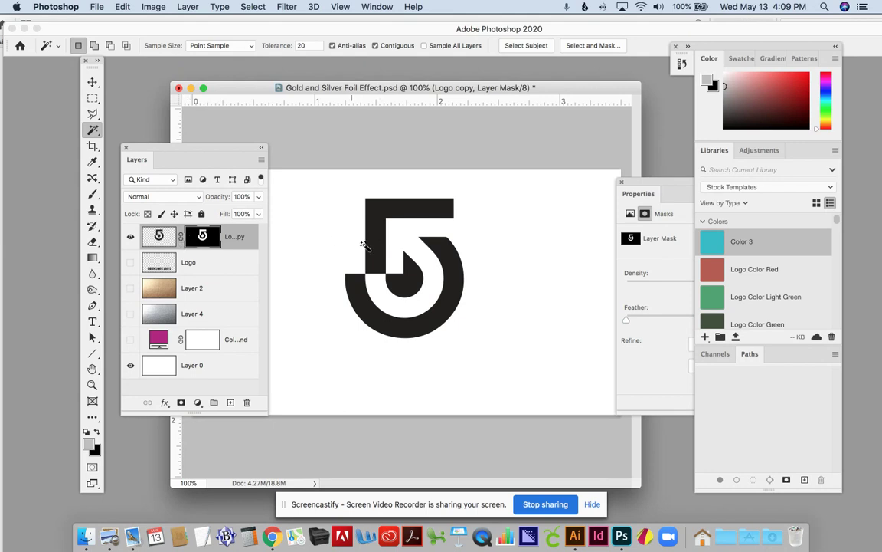
- Hide Logo copy, show the gold Layer 2, and move the mark's layer mask onto Layer 2
{"action": "left_click", "coordinate": [131, 237]}
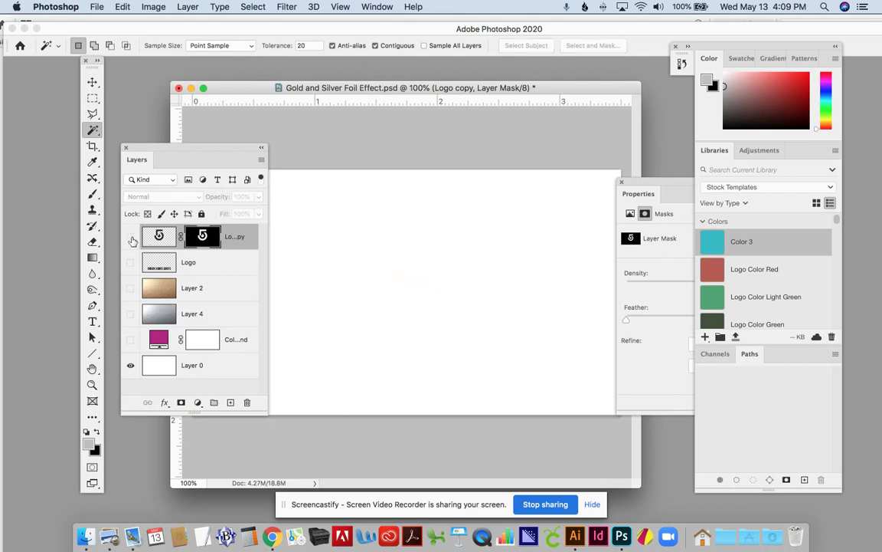
{"action": "left_click", "coordinate": [130, 288]}
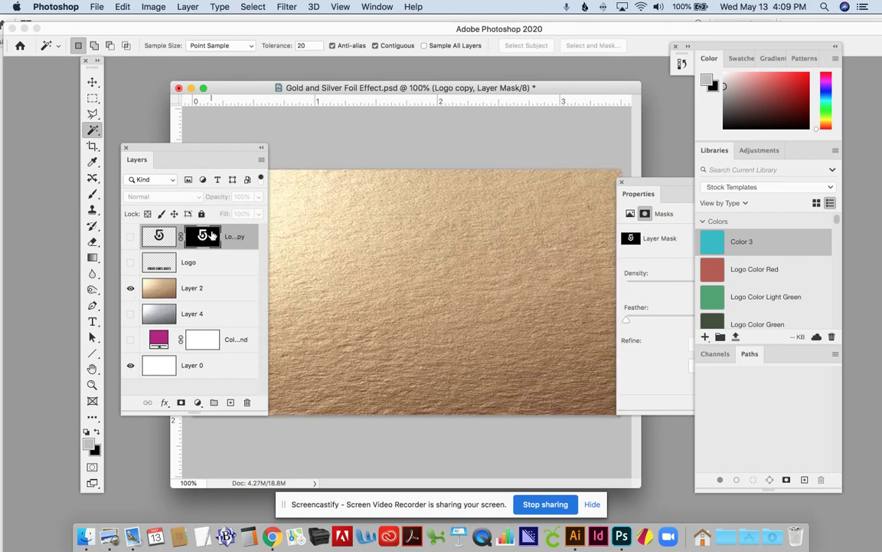
{"action": "left_click_drag", "start_coordinate": [213, 236], "coordinate": [217, 299]}
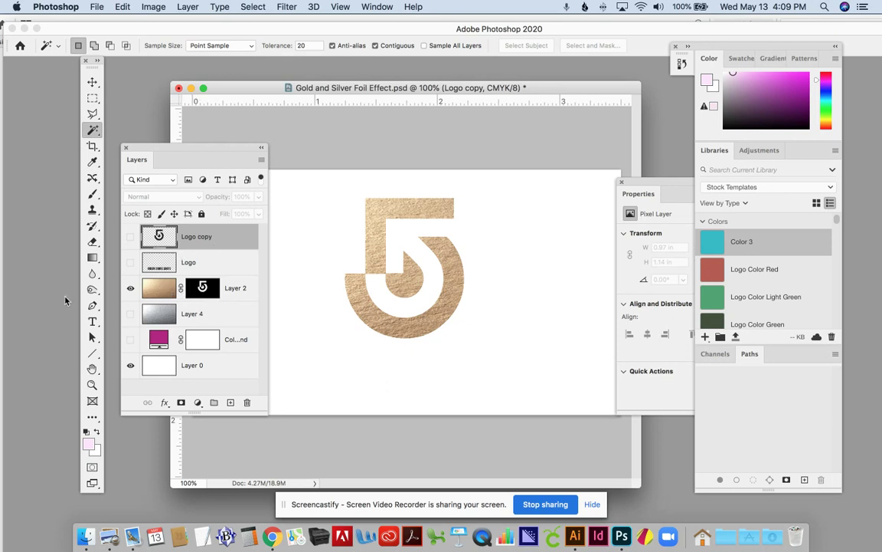
- Show the Logo layer, select all its lettering with Magic Wand and Similar, and add a layer mask from the selection
{"action": "left_click", "coordinate": [130, 263]}
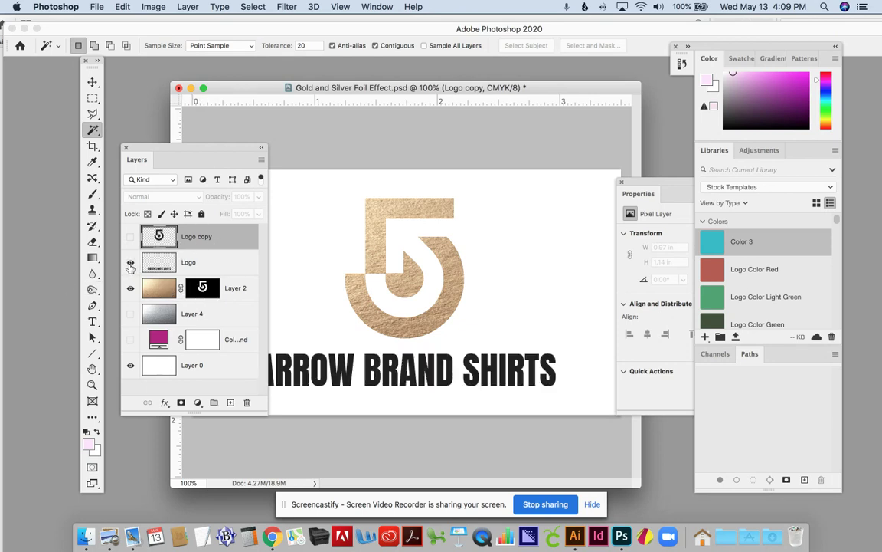
{"action": "left_click", "coordinate": [188, 262]}
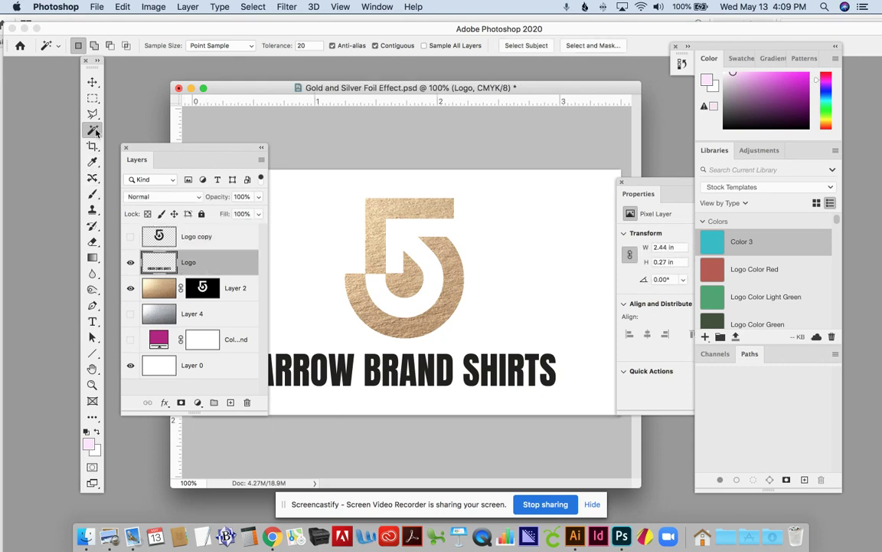
{"action": "left_click", "coordinate": [347, 373]}
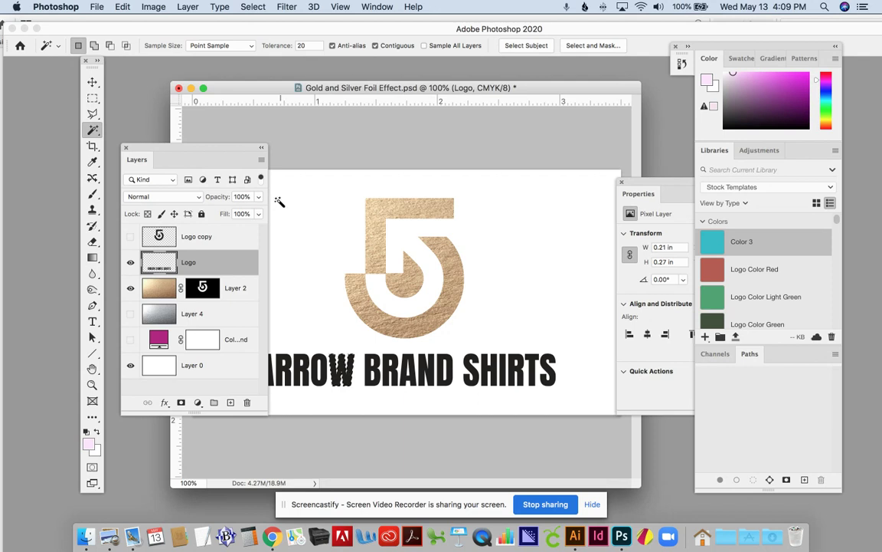
{"action": "left_click_drag", "start_coordinate": [242, 149], "coordinate": [193, 145]}
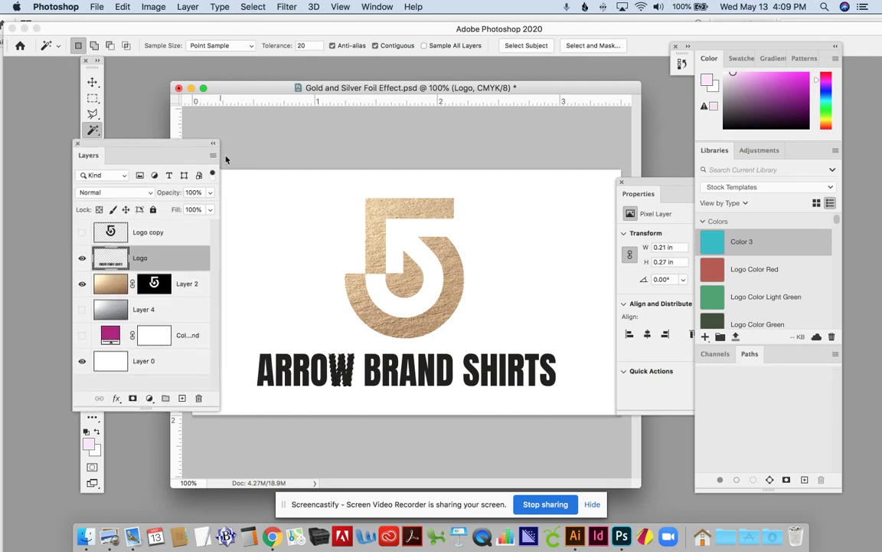
{"action": "left_click", "coordinate": [253, 7]}
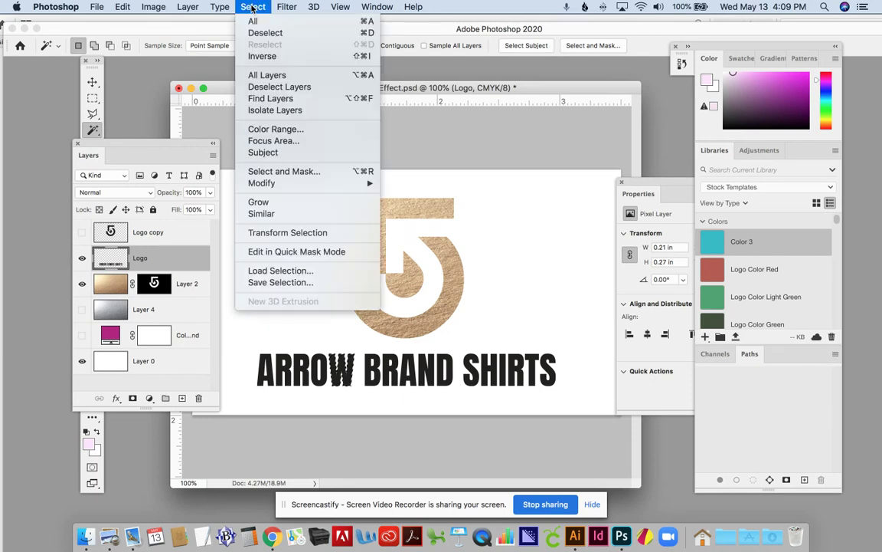
{"action": "left_click", "coordinate": [258, 213]}
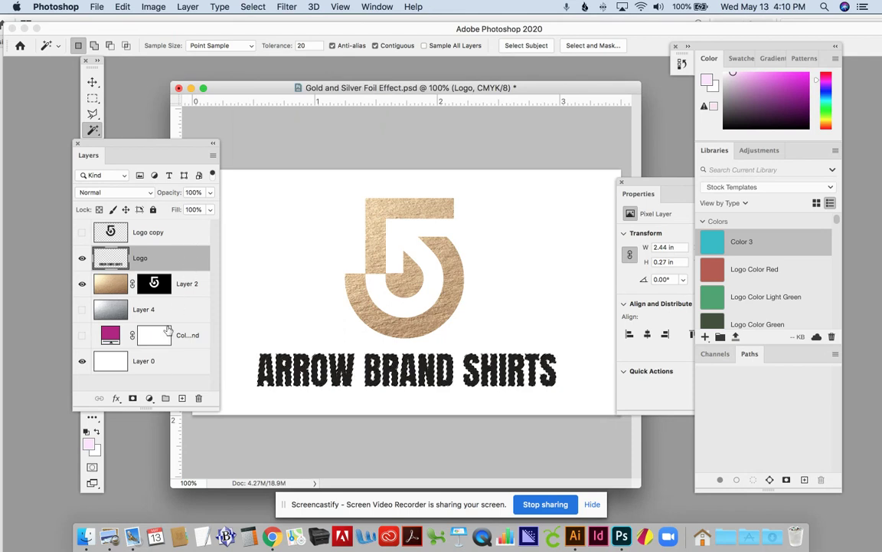
{"action": "left_click", "coordinate": [133, 399]}
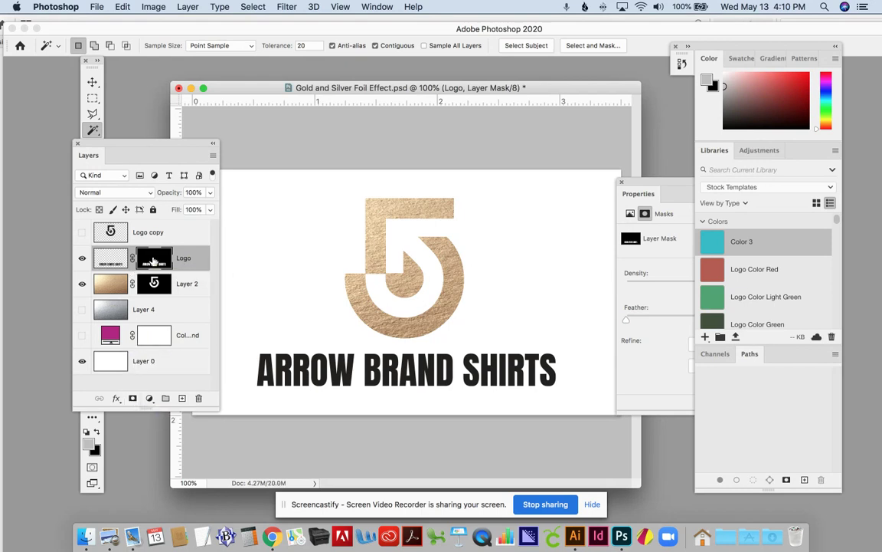
- Move the lettering mask onto the magenta fill layer, replacing its mask and suppressing further prompts, then hide Logo and show the fill
{"action": "left_click_drag", "start_coordinate": [153, 261], "coordinate": [152, 333]}
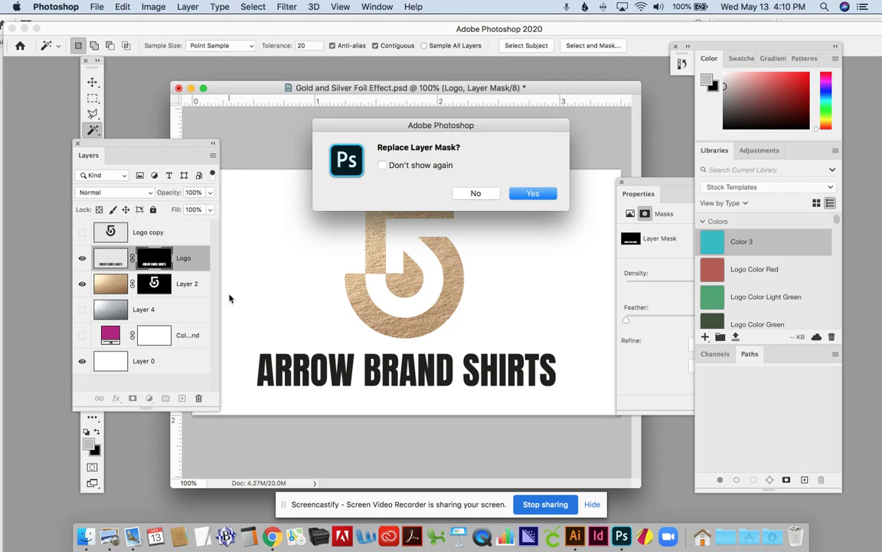
{"action": "left_click", "coordinate": [382, 166]}
{"action": "left_click", "coordinate": [534, 192]}
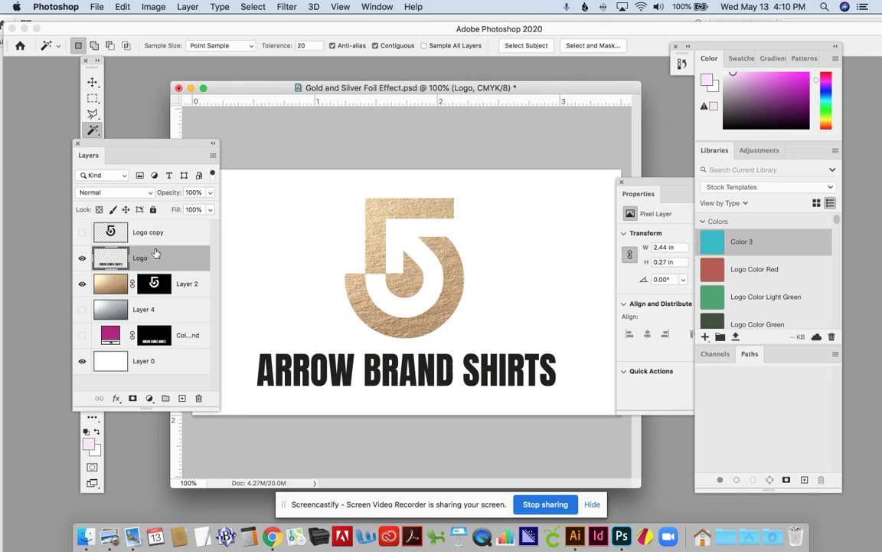
{"action": "left_click", "coordinate": [82, 257]}
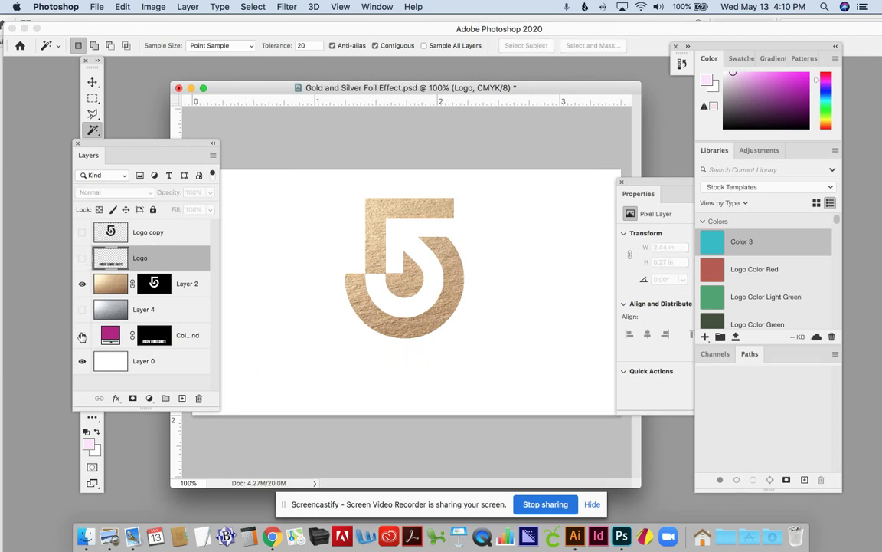
{"action": "left_click", "coordinate": [82, 336]}
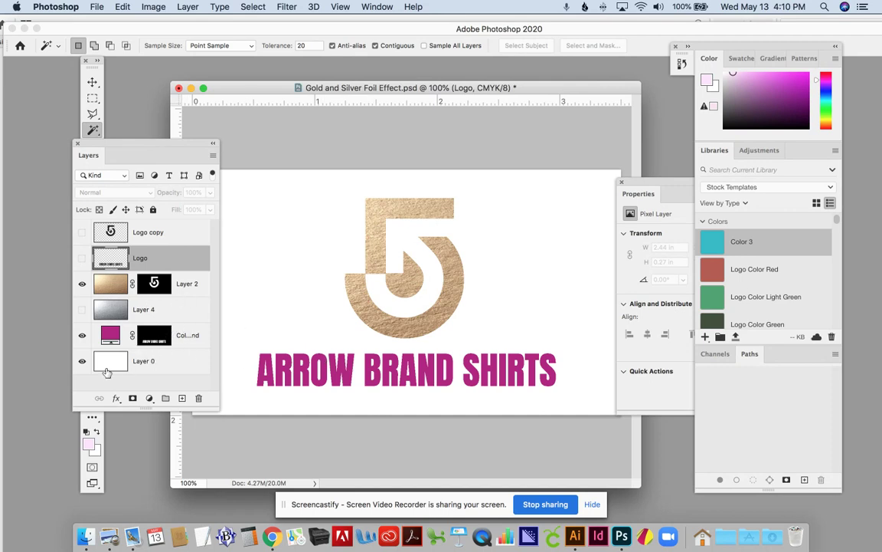
- Add a Solid Color fill layer directly above Layer 0 as the background, using the peach colour ffae82
{"action": "left_click", "coordinate": [174, 368]}
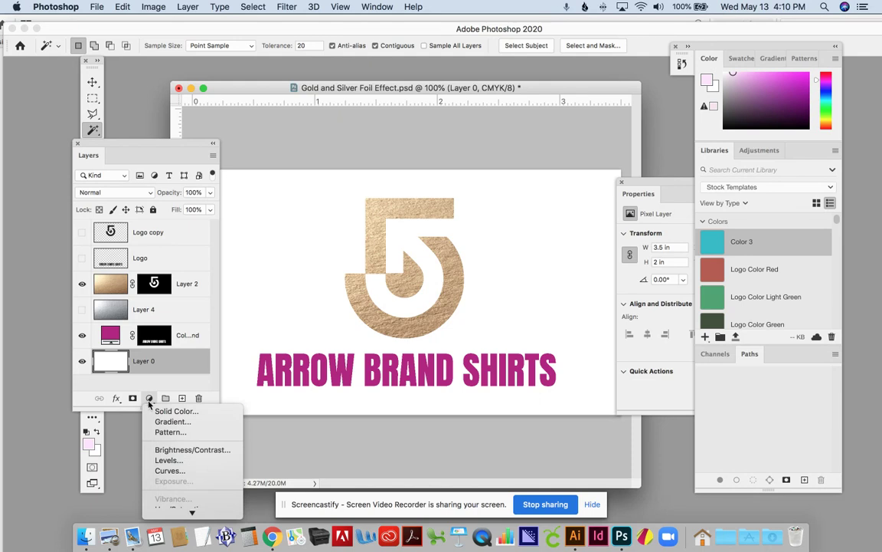
{"action": "left_click", "coordinate": [165, 411]}
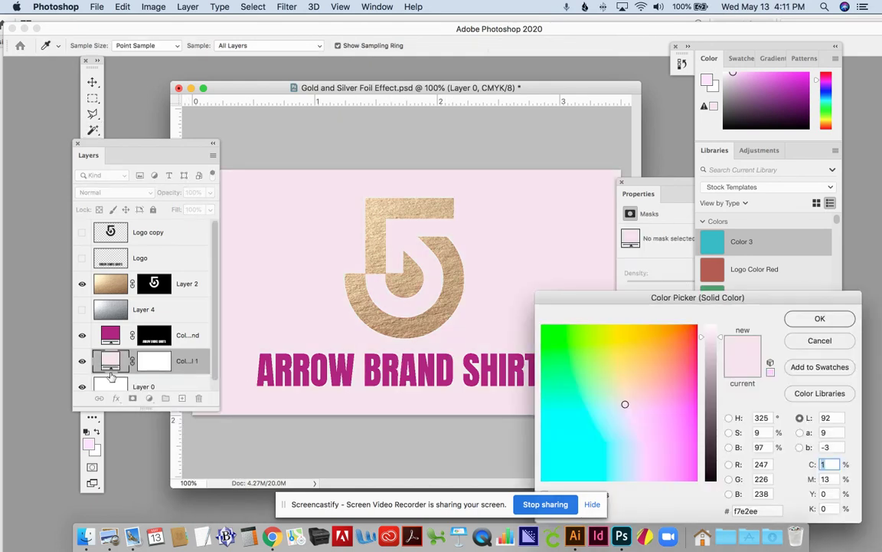
{"action": "mouse_move", "coordinate": [678, 376]}
{"action": "left_mouse_down"}
{"action": "mouse_move", "coordinate": [675, 351]}
{"action": "mouse_move", "coordinate": [659, 368]}
{"action": "left_mouse_up"}
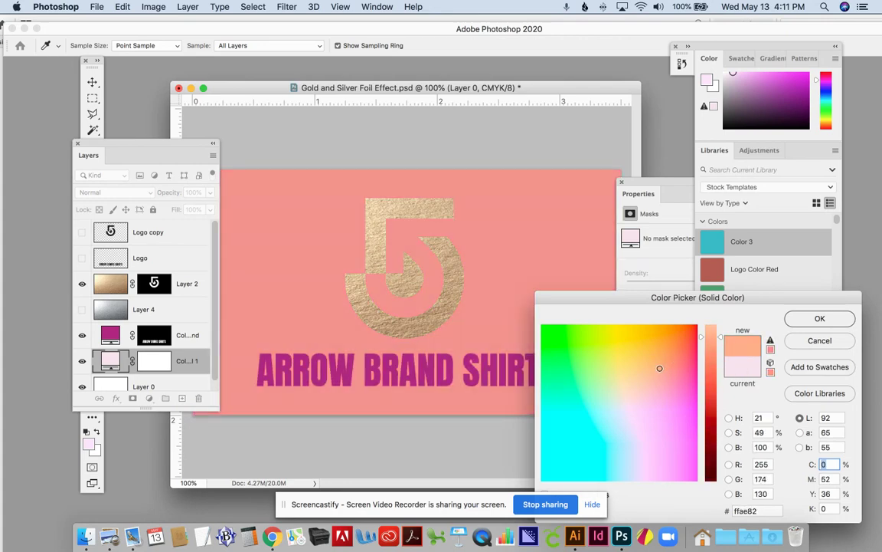
{"action": "left_click", "coordinate": [820, 319]}
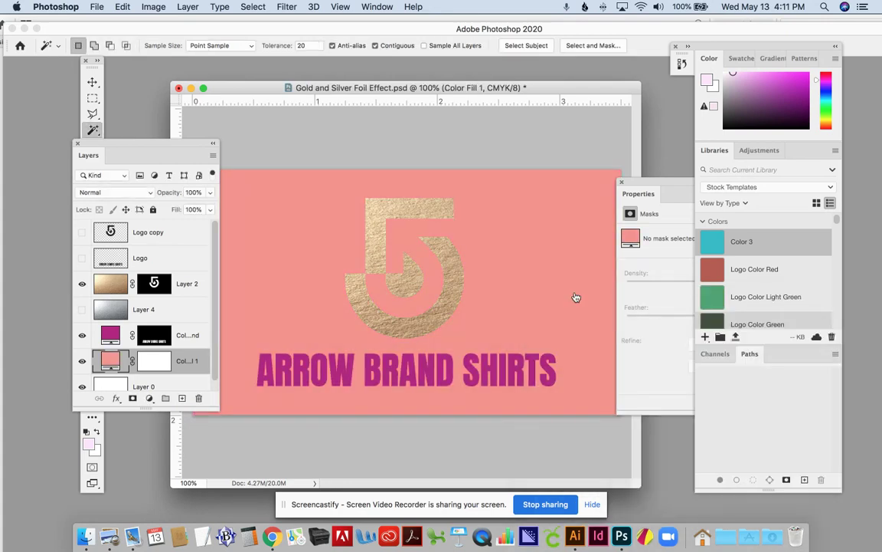
- Move the mark's layer mask from gold Layer 2 to silver Layer 4, then hide Layer 2 and show Layer 4
{"action": "left_click_drag", "start_coordinate": [178, 146], "coordinate": [169, 116]}
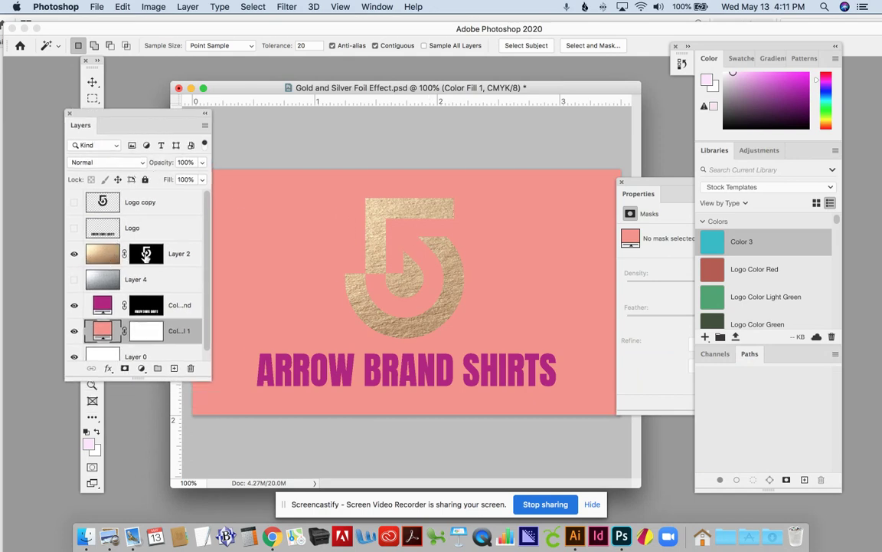
{"action": "left_click_drag", "start_coordinate": [148, 255], "coordinate": [137, 279]}
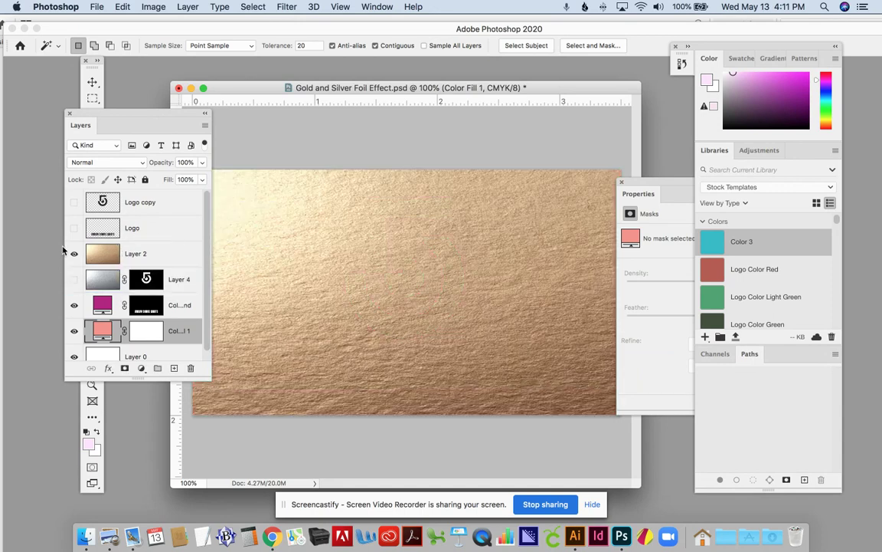
{"action": "left_click", "coordinate": [74, 252]}
{"action": "left_click", "coordinate": [74, 280]}
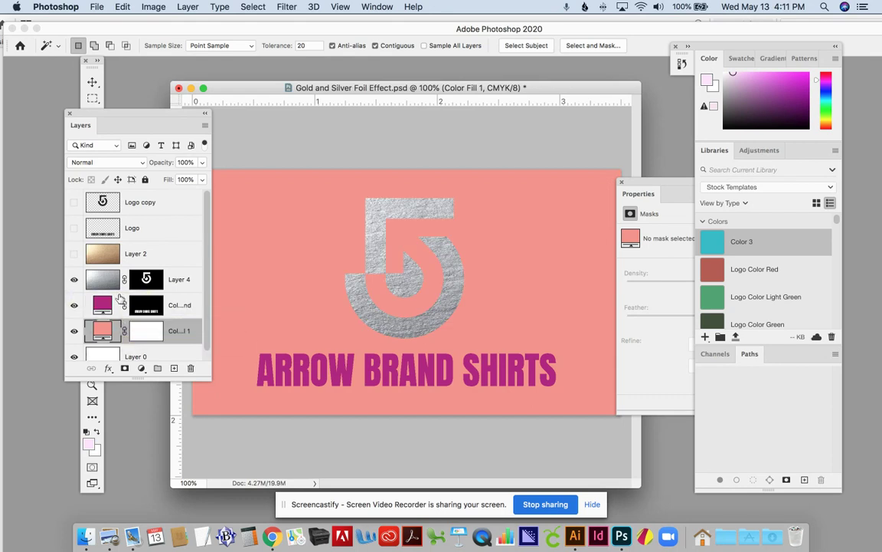
- Duplicate the masked silver Layer 4 within the same document, keeping the suggested name
{"action": "left_click", "coordinate": [105, 281]}
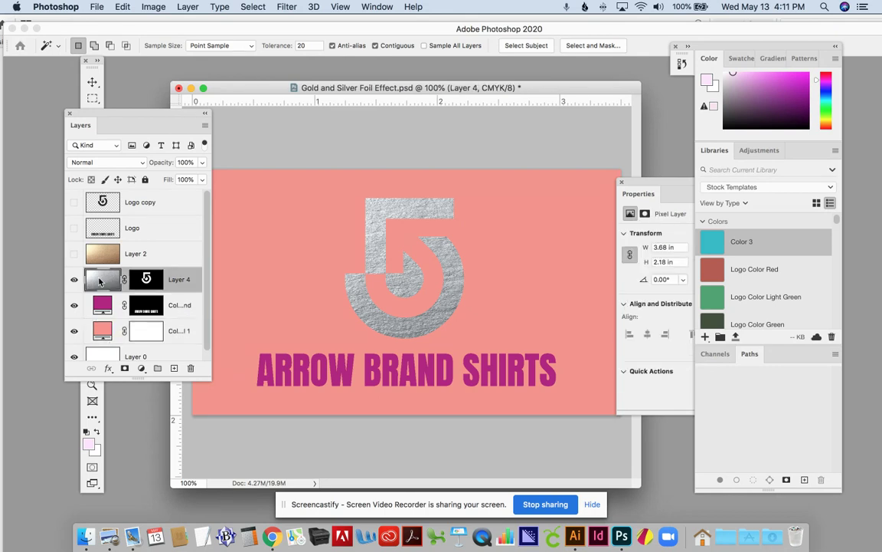
{"action": "left_click", "coordinate": [204, 124]}
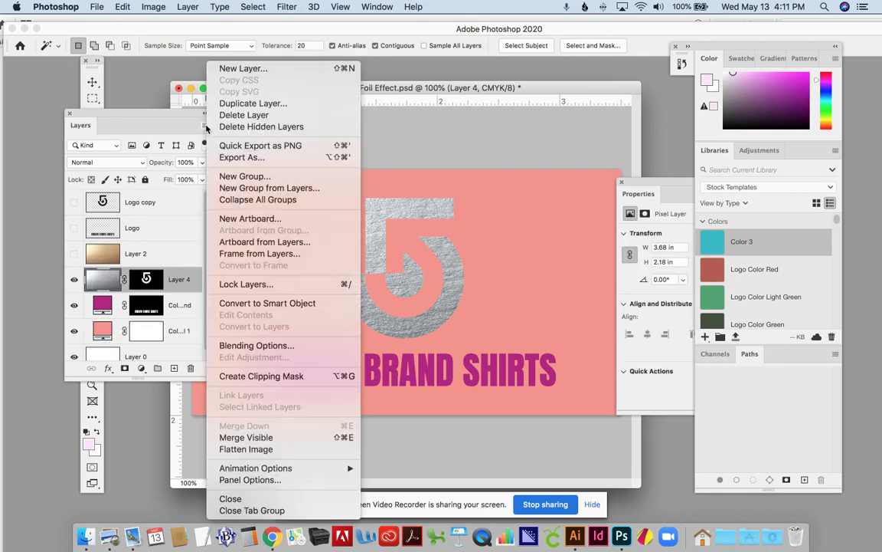
{"action": "left_click", "coordinate": [237, 103]}
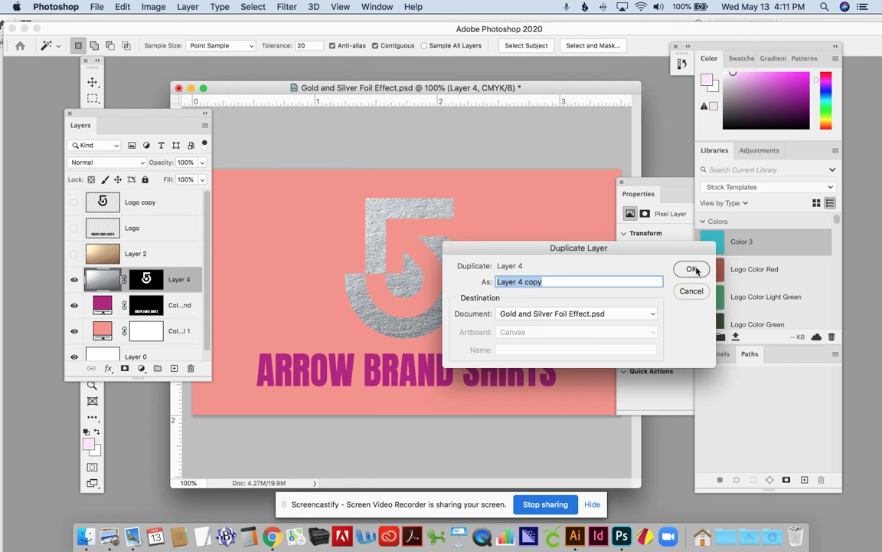
{"action": "left_click", "coordinate": [693, 269]}
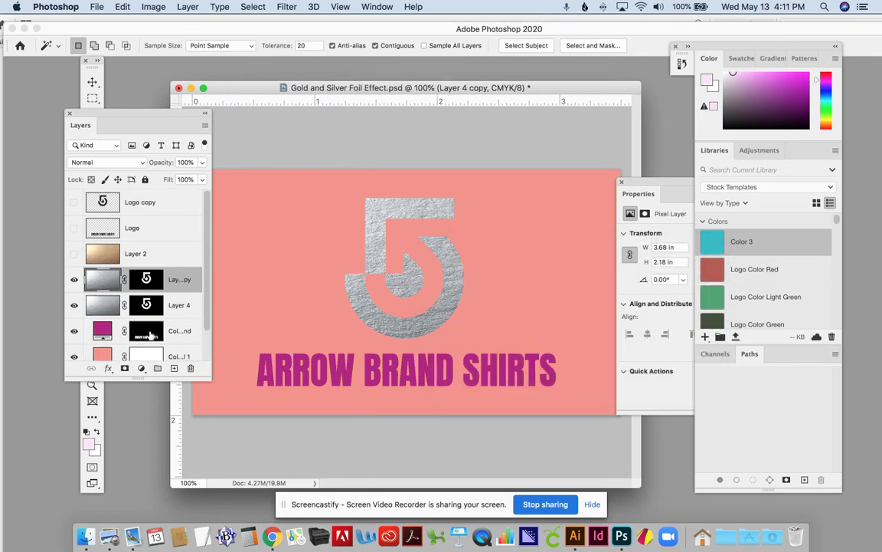
- Move the lettering mask from the magenta fill layer onto the original silver Layer 4, replacing its mask
{"action": "left_click", "coordinate": [151, 334]}
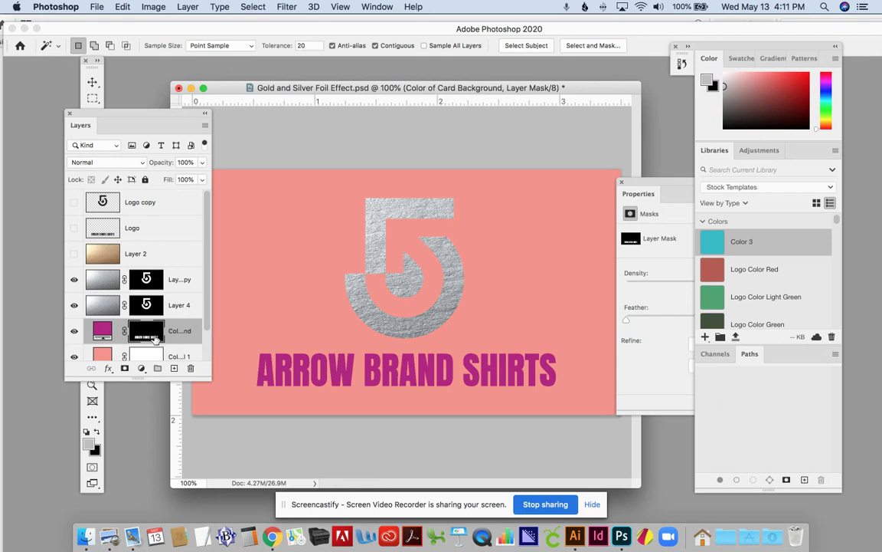
{"action": "left_click_drag", "start_coordinate": [153, 336], "coordinate": [154, 309]}
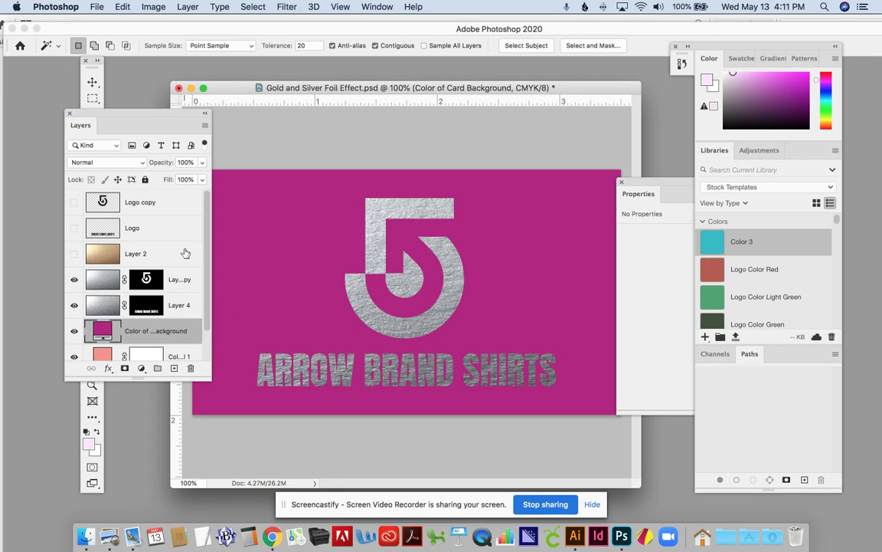
{"action": "left_click_drag", "start_coordinate": [192, 115], "coordinate": [159, 113]}
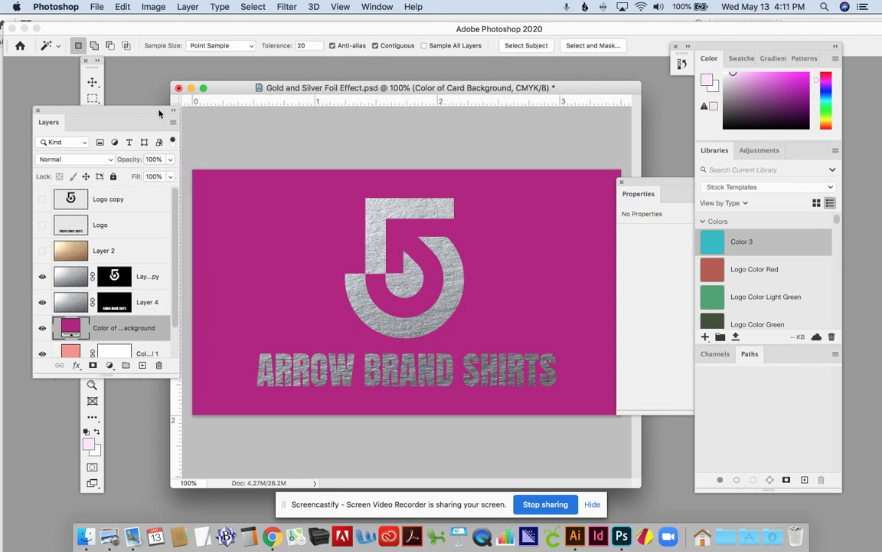